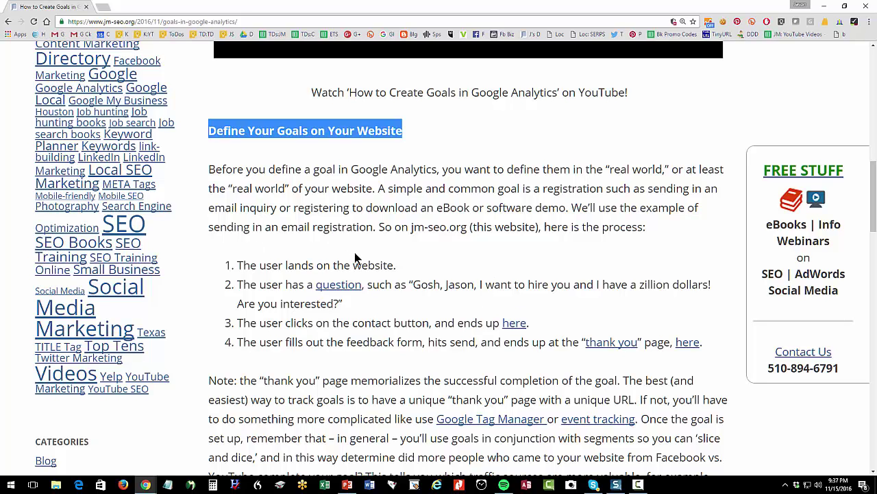
# Highlight step 1, then open the step-3 'here' contact link in a new tab.
pyautogui.scroll(-2, 355, 257)
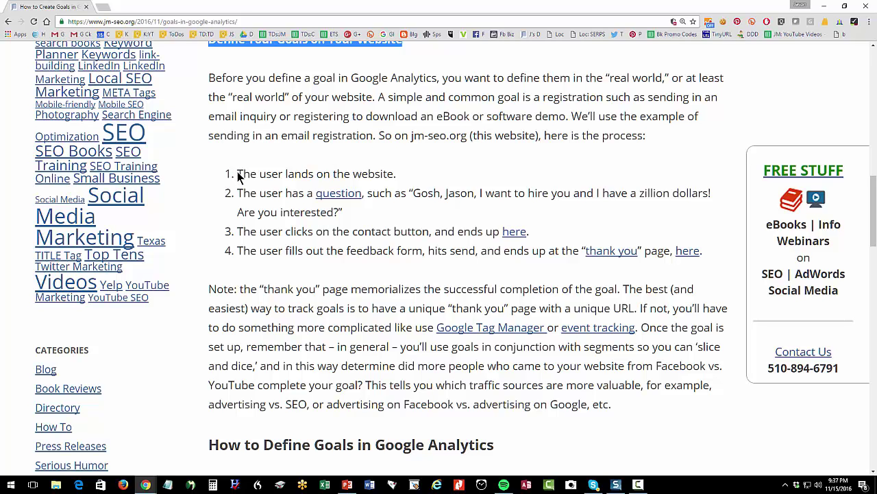
pyautogui.moveTo(238, 176); pyautogui.dragTo(402, 175)
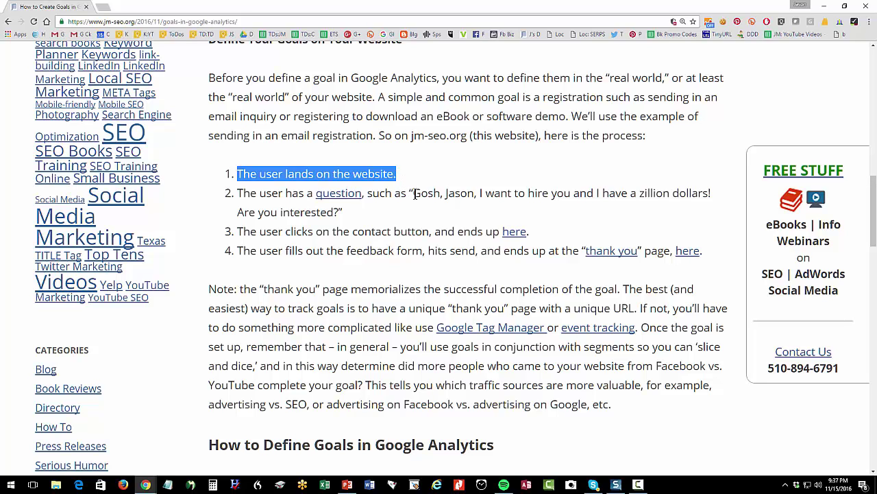
pyautogui.rightClick(521, 236)
pyautogui.click(545, 239)
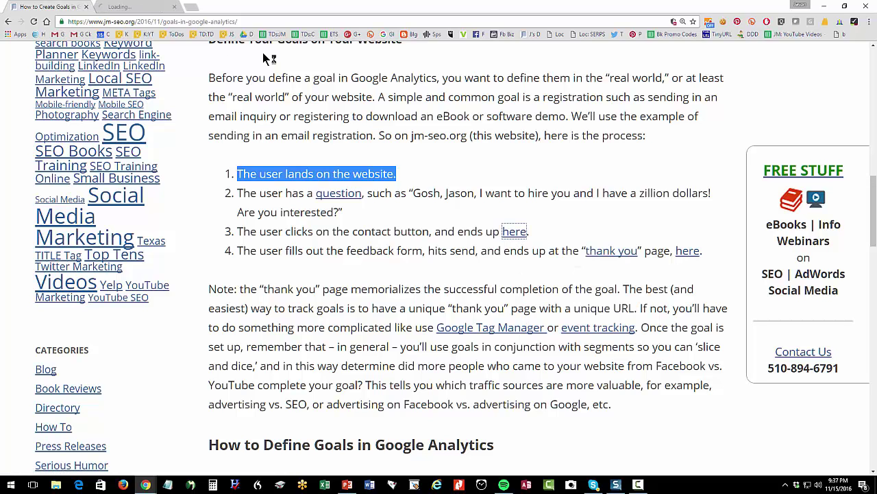
# Switch to the Contact Us tab, hide the Page Analytics overlay and reload the page.
pyautogui.click(144, 9)
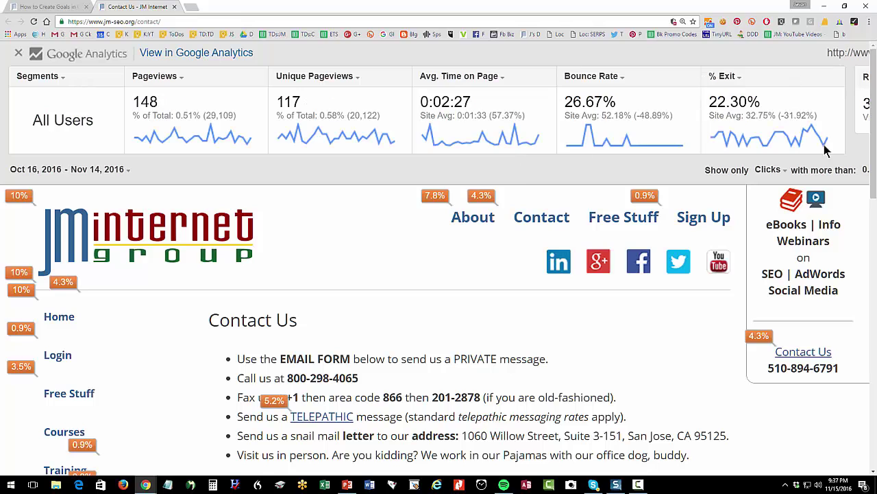
pyautogui.click(709, 22)
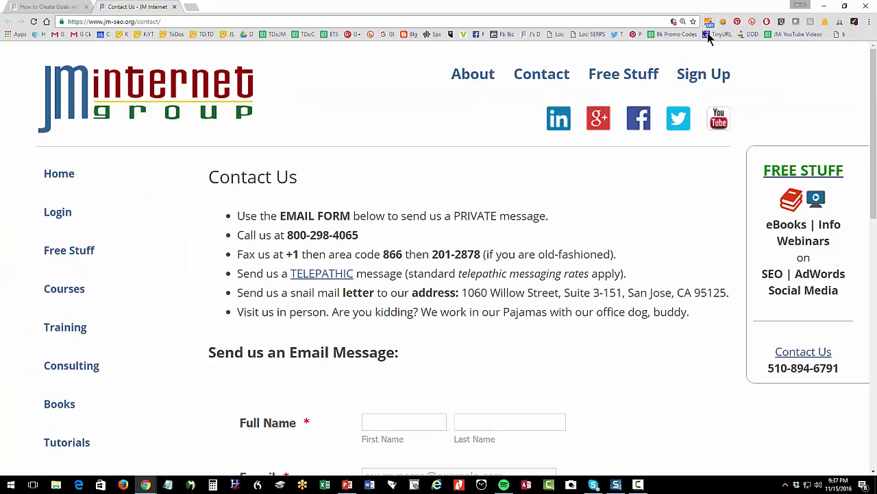
pyautogui.click(550, 77)
pyautogui.scroll(-2, 387, 267)
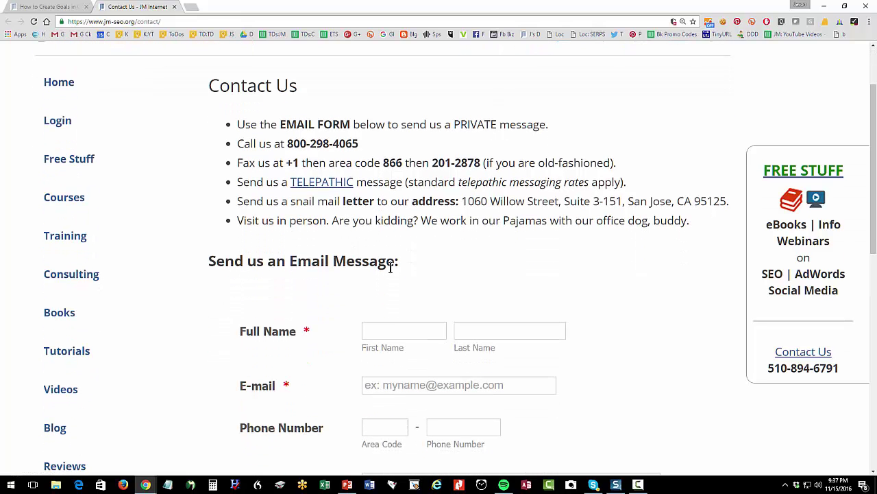
# Enter a sample first name, last name and e-mail address in the contact form.
pyautogui.click(387, 331)
pyautogui.write('John')
pyautogui.press('Tab')
pyautogui.write('Doe')
pyautogui.press('Tab')
pyautogui.write('joh')
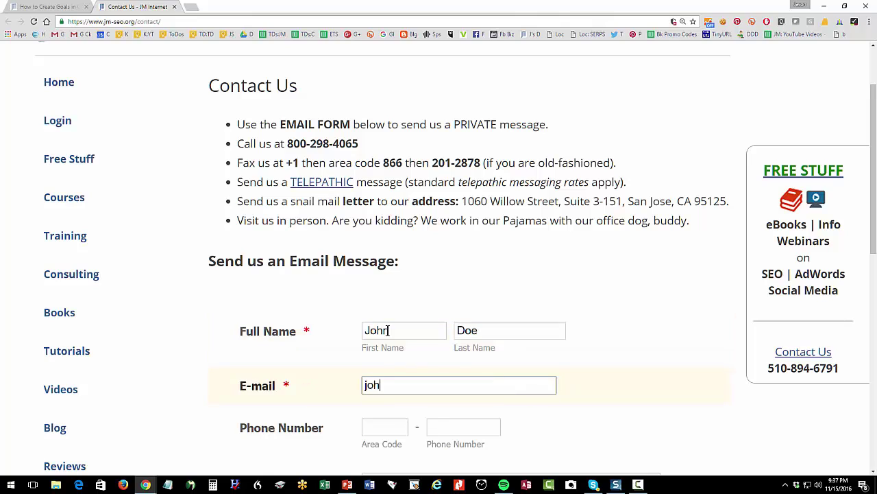
pyautogui.write('ndoe@johndoe.com')
pyautogui.press('Tab')
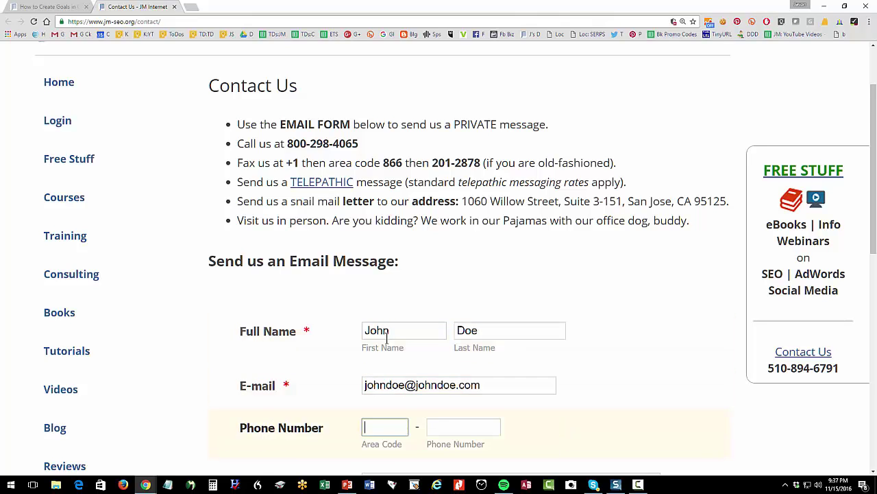
# Write 'I have a zillion dollars and want to hire you!', answer captcha 'color', and submit.
pyautogui.scroll(-3, 389, 331)
pyautogui.click(402, 265)
pyautogui.write('I have a zillion dollars and want to hire you!')
pyautogui.click(414, 400)
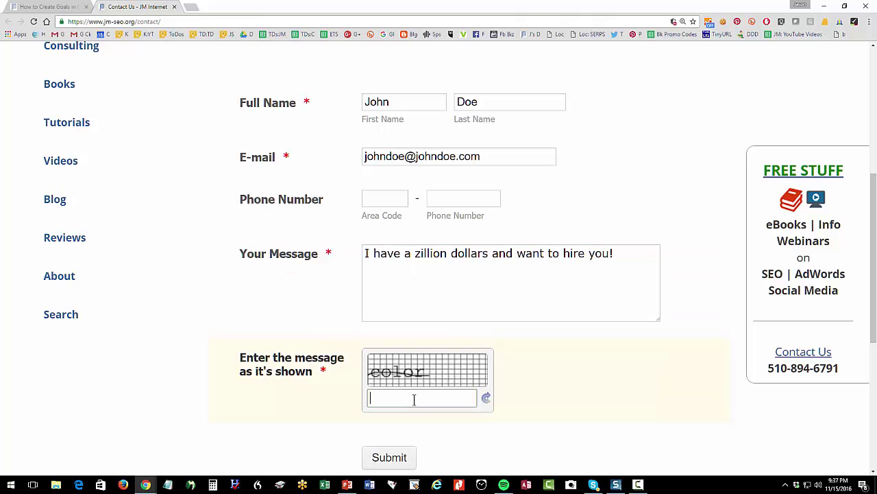
pyautogui.write('color')
pyautogui.scroll(-1, 414, 399)
pyautogui.scroll(1, 414, 400)
pyautogui.scroll(-1, 411, 404)
pyautogui.click(405, 413)
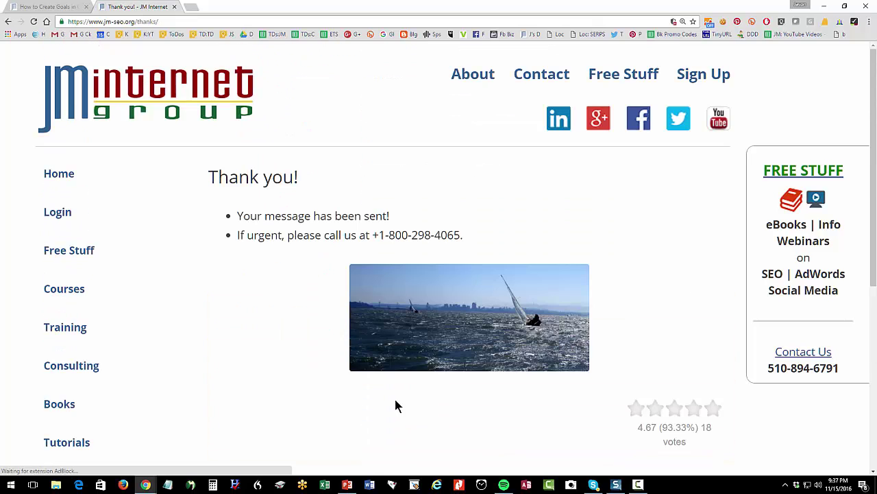
# Highlight 'thanks/' in the address and the 'Thank you!' heading, then go back to the article.
pyautogui.click(141, 22)
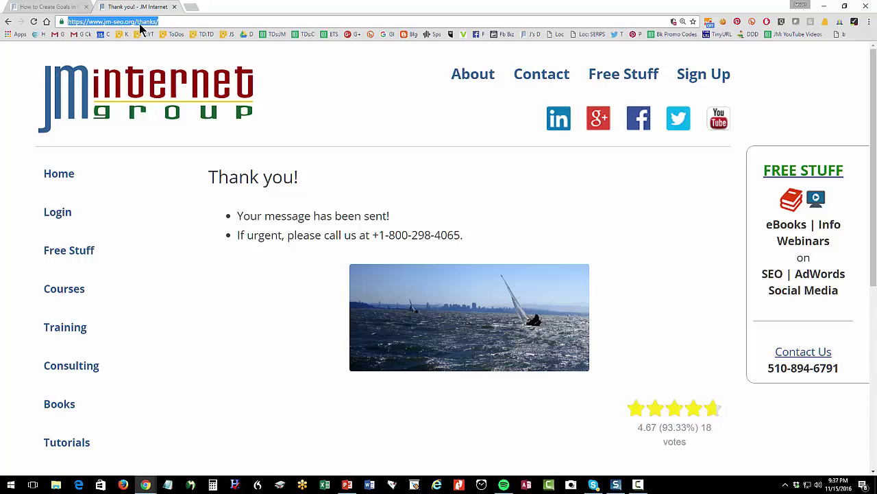
pyautogui.click(140, 22)
pyautogui.moveTo(135, 22); pyautogui.dragTo(185, 20)
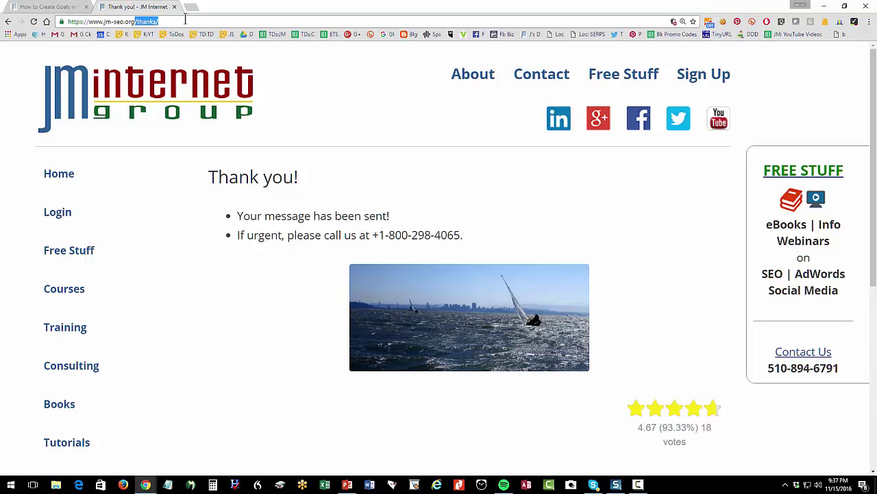
pyautogui.moveTo(210, 177); pyautogui.dragTo(358, 176)
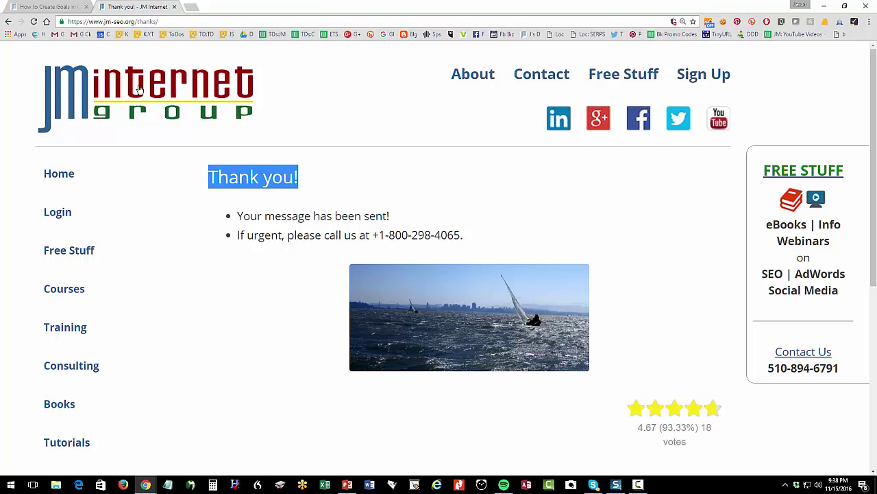
pyautogui.click(47, 8)
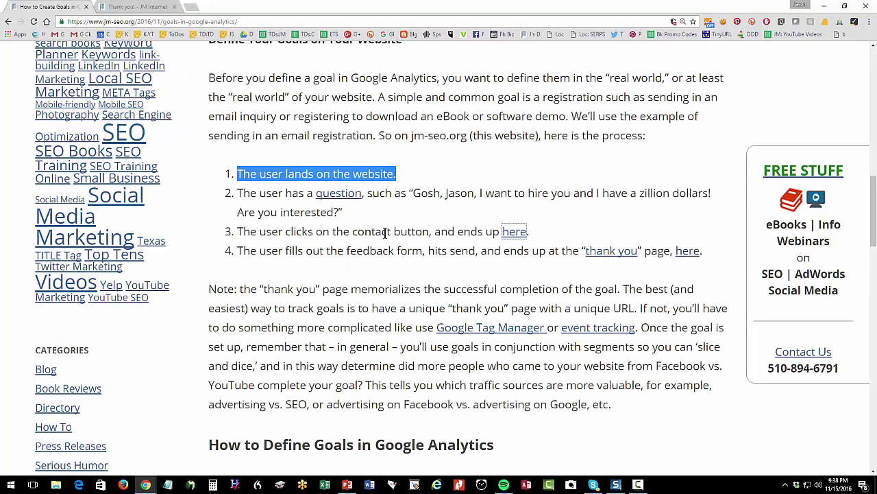
# Highlight step 4, then the 'How to Define Goals in Google Analytics' heading further down.
pyautogui.moveTo(354, 250); pyautogui.dragTo(715, 252)
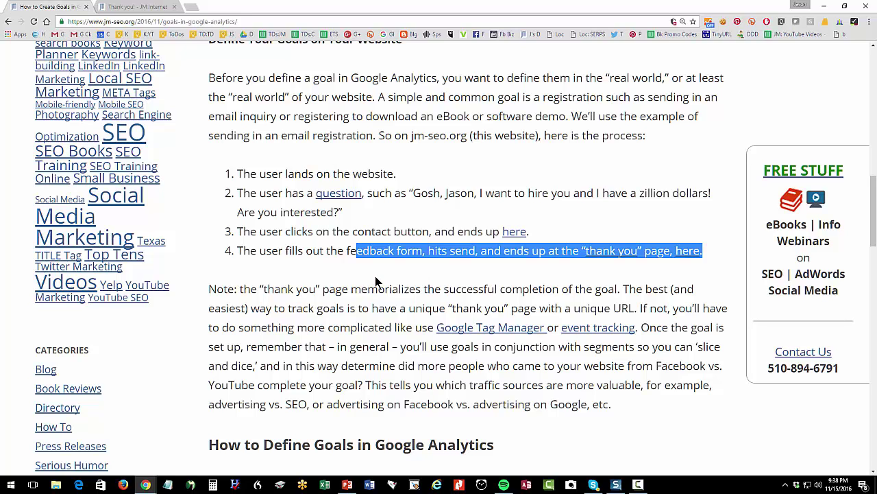
pyautogui.scroll(-5, 376, 280)
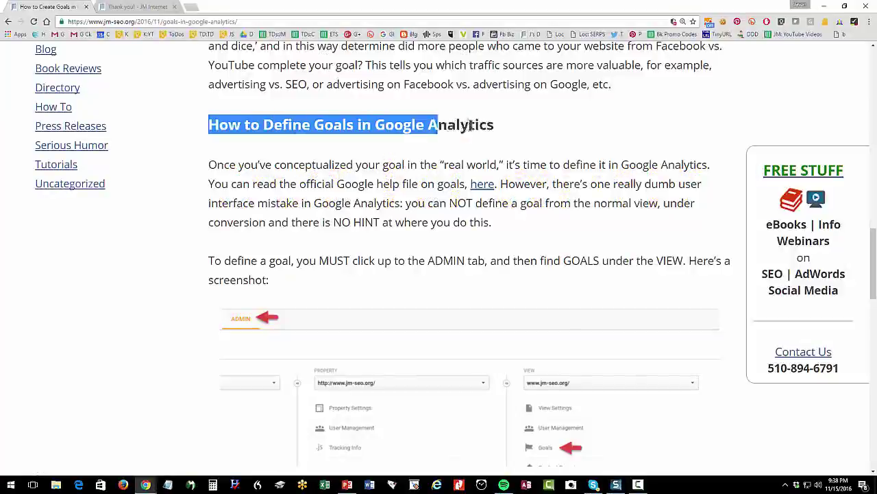
pyautogui.moveTo(456, 125); pyautogui.dragTo(493, 124)
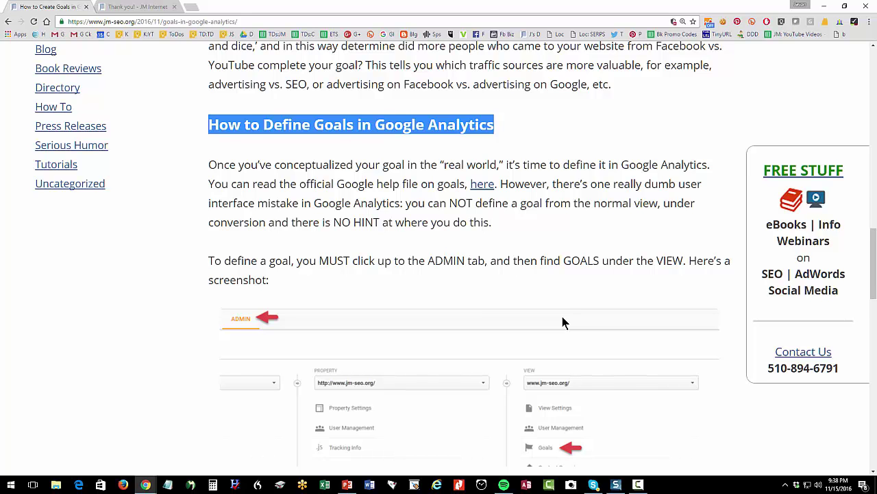
pyautogui.scroll(-2, 562, 322)
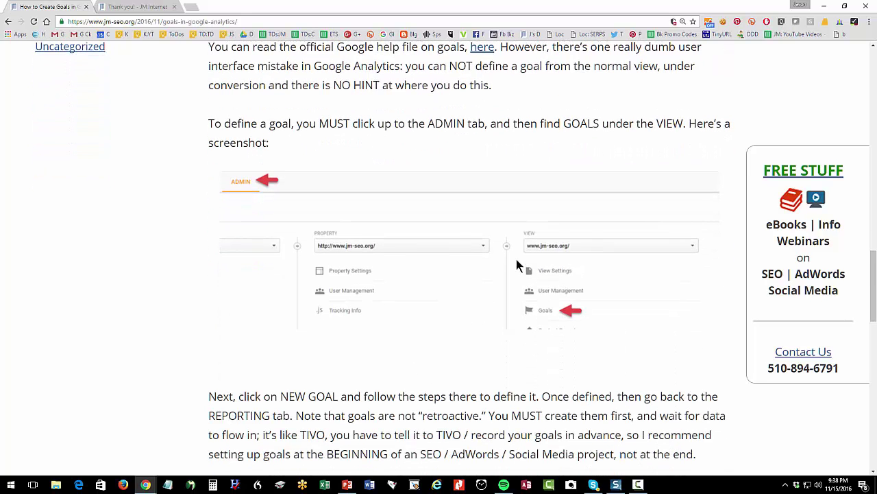
pyautogui.scroll(1, 517, 265)
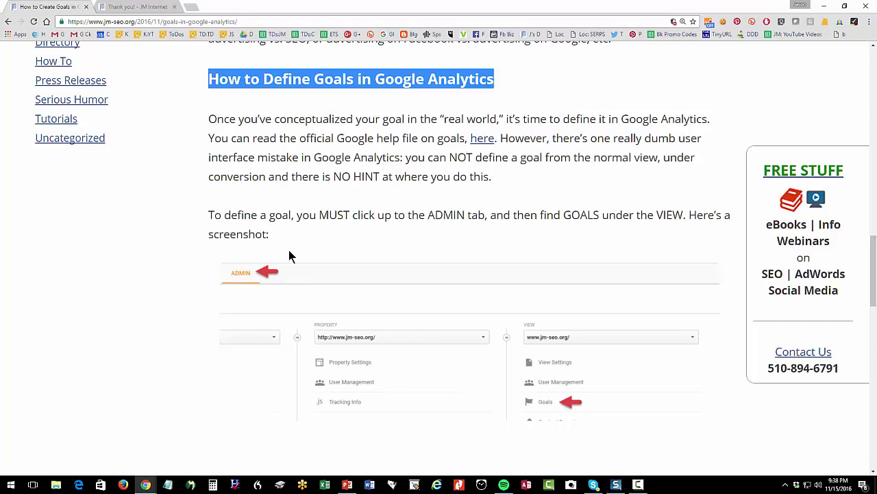
pyautogui.click(145, 483)
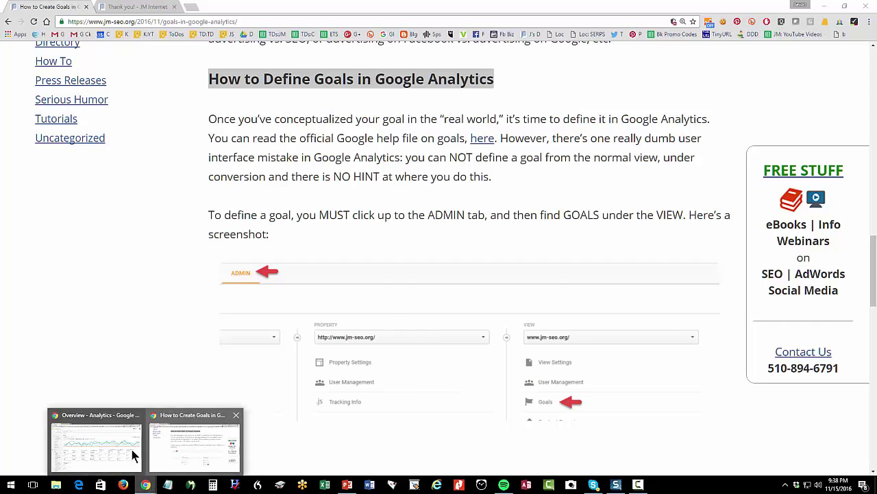
# In the Goals Overview report, box the Conversions Goals reports, then clear the annotations.
pyautogui.click(117, 454)
pyautogui.scroll(2, 241, 150)
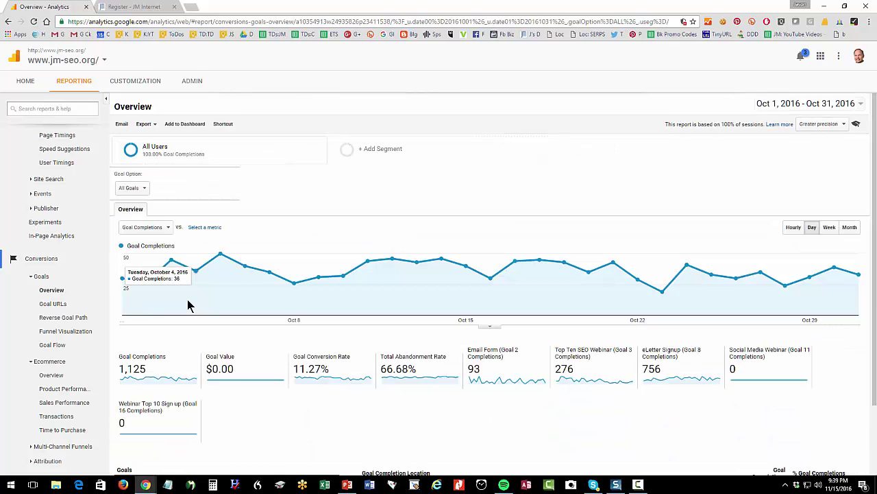
pyautogui.scroll(-2, 181, 309)
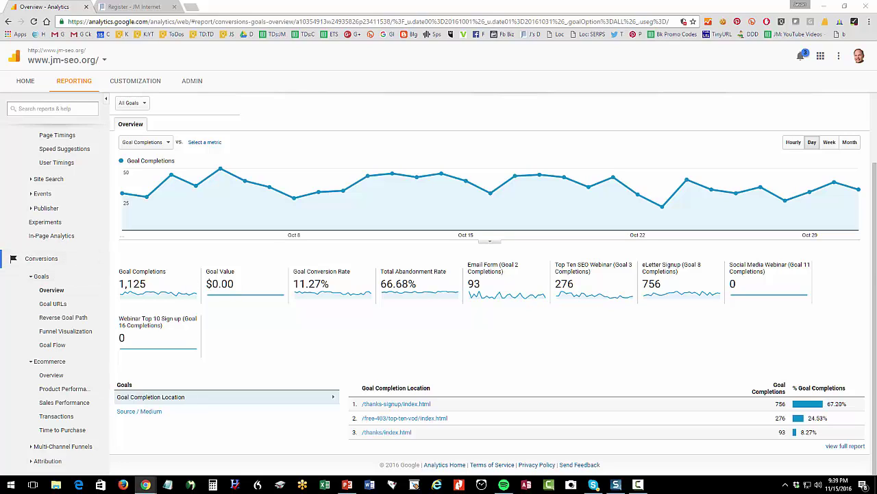
pyautogui.moveTo(88, 295); pyautogui.dragTo(7, 238)
pyautogui.moveTo(17, 307); pyautogui.dragTo(97, 456)
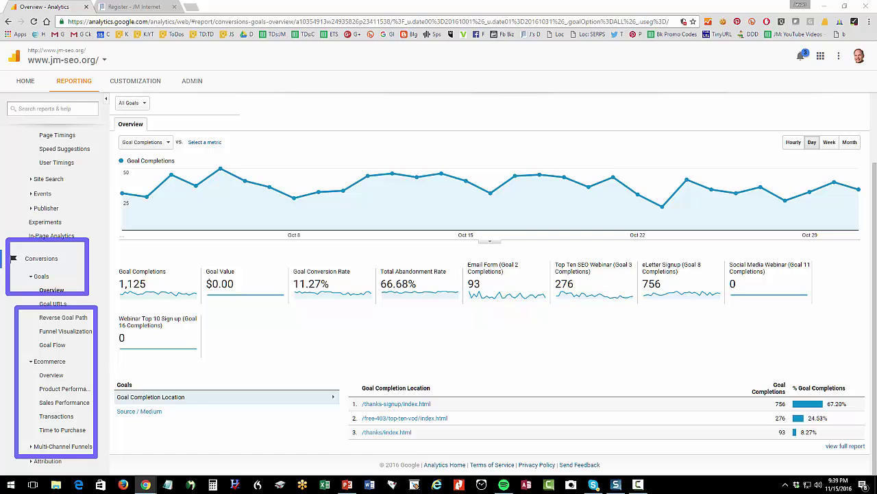
pyautogui.press('Escape')
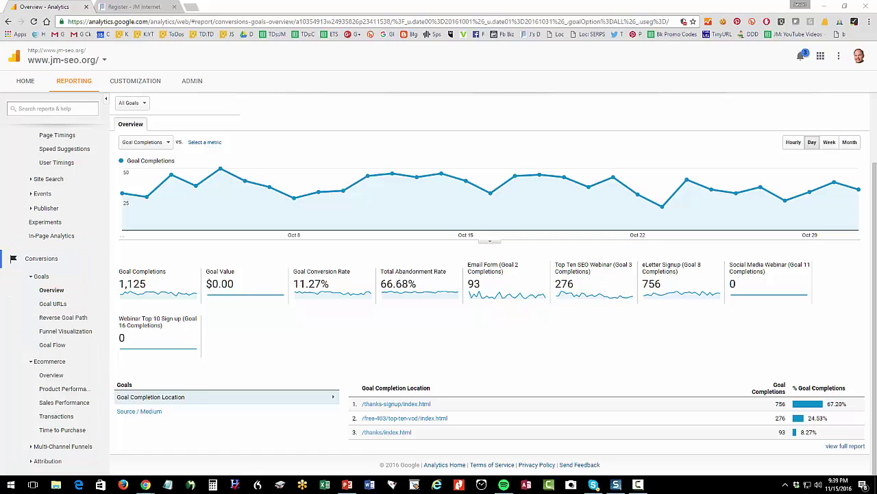
# On the Admin page, annotate Admin, the View column and the Goals entry, then clear the drawings.
pyautogui.click(194, 81)
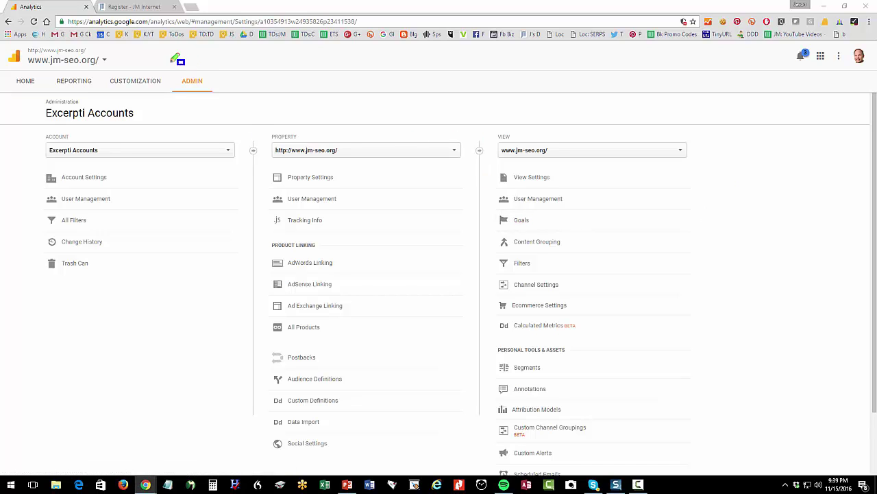
pyautogui.moveTo(169, 61); pyautogui.dragTo(228, 105)
pyautogui.moveTo(456, 104); pyautogui.dragTo(723, 281)
pyautogui.moveTo(486, 202)
pyautogui.mouseDown()
pyautogui.moveTo(521, 229)
pyautogui.moveTo(566, 236)
pyautogui.mouseUp()
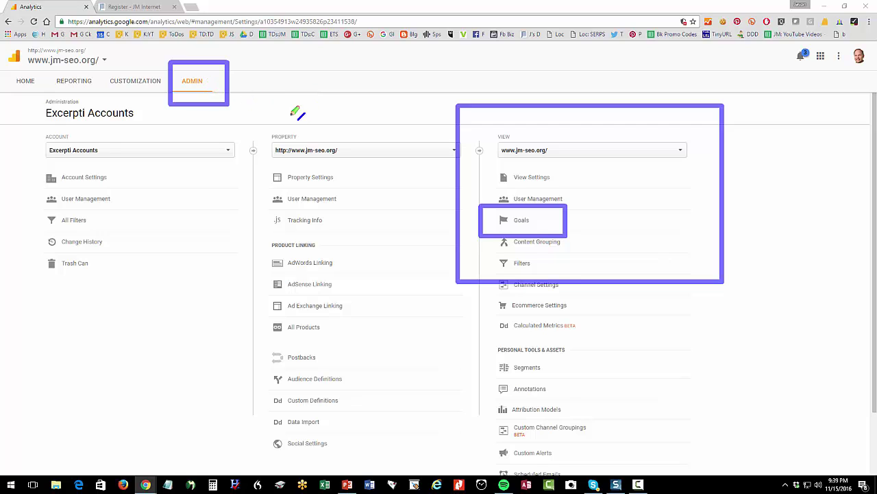
pyautogui.moveTo(200, 86); pyautogui.dragTo(507, 221)
pyautogui.press('Escape')
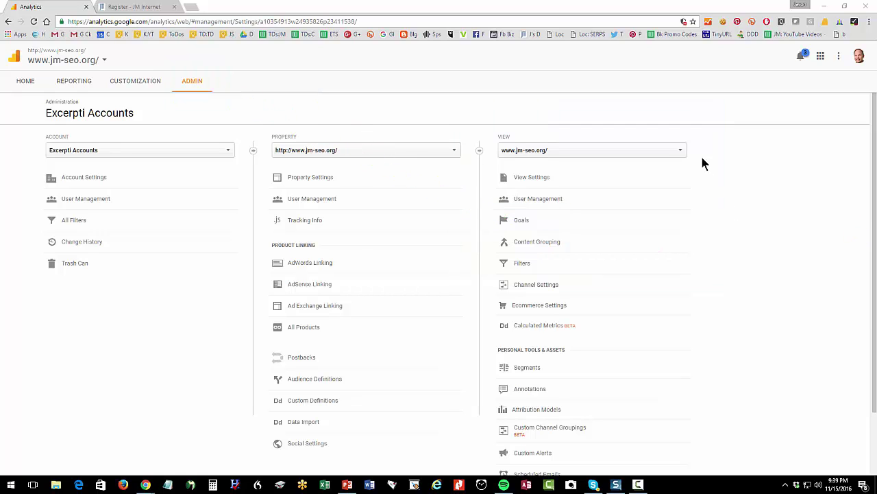
pyautogui.click(514, 220)
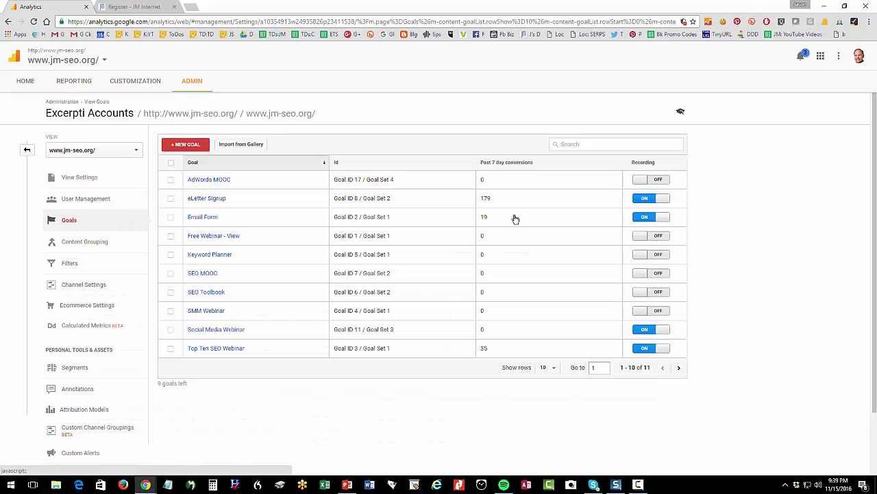
pyautogui.click(195, 145)
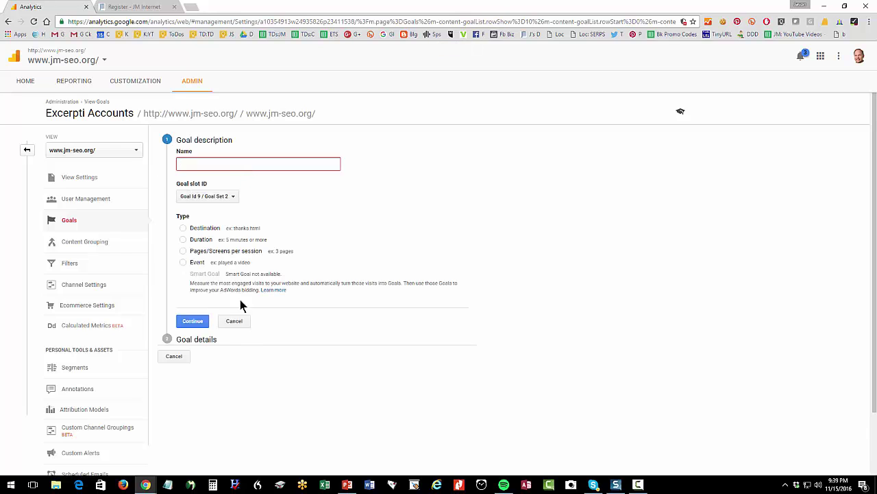
pyautogui.click(233, 323)
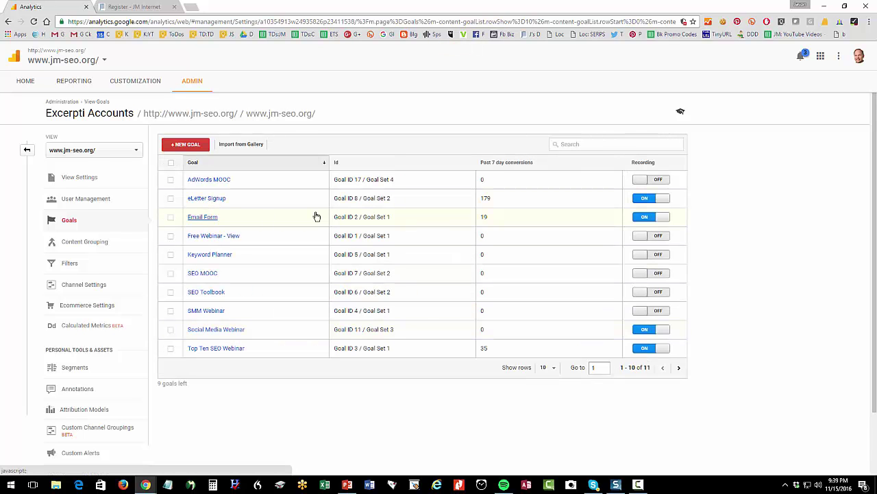
pyautogui.click(204, 217)
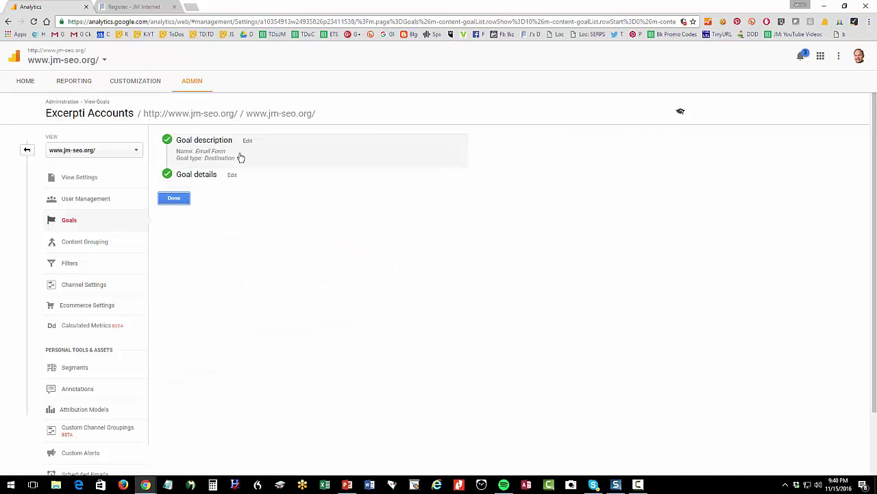
pyautogui.click(233, 176)
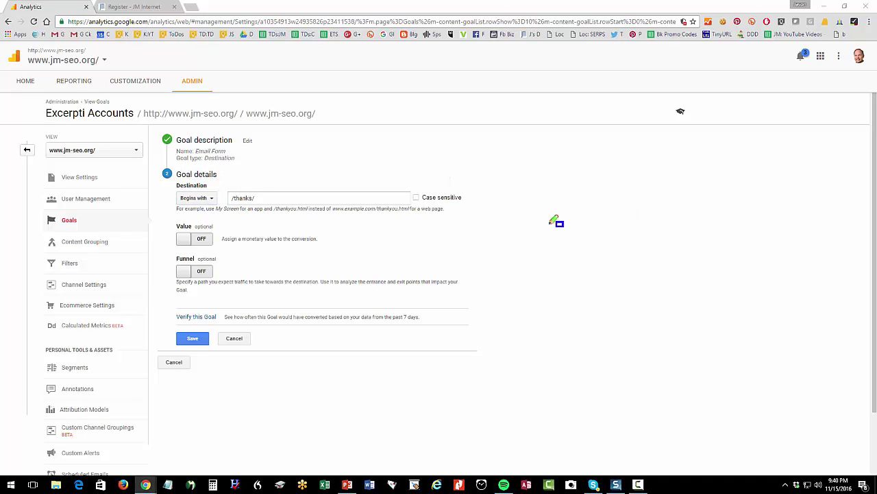
pyautogui.moveTo(167, 172); pyautogui.dragTo(281, 237)
pyautogui.moveTo(336, 240); pyautogui.dragTo(475, 223)
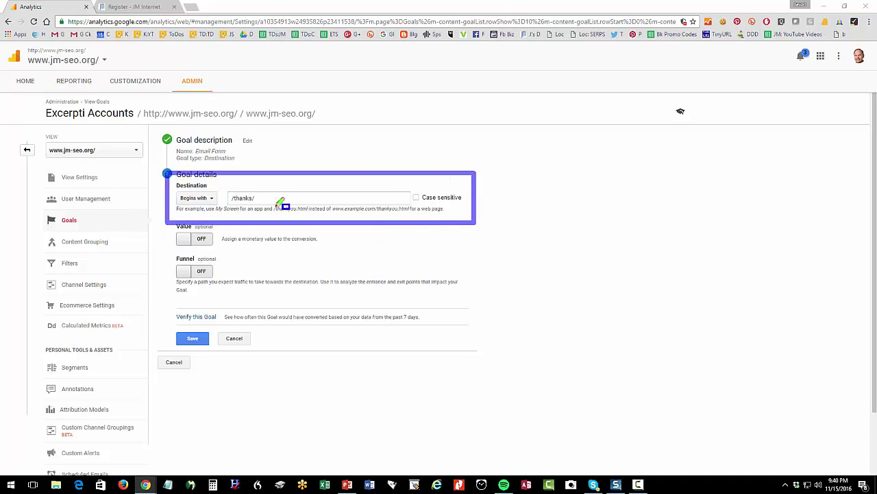
pyautogui.moveTo(221, 181); pyautogui.dragTo(267, 215)
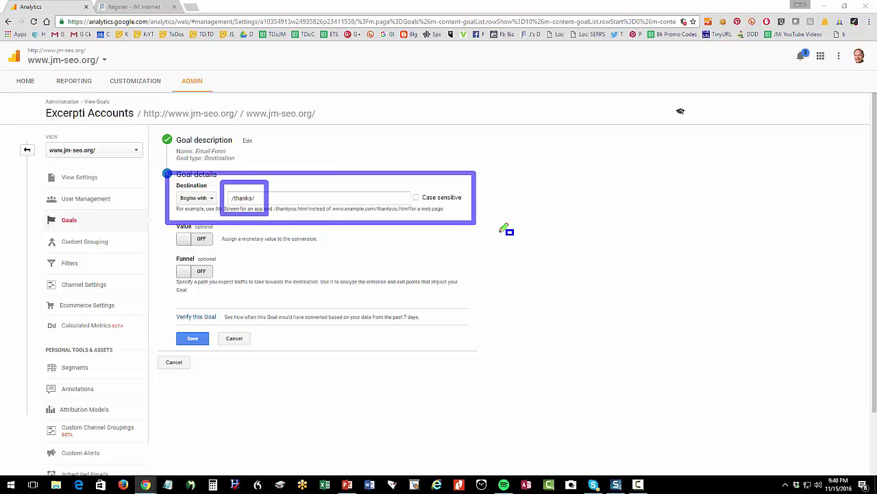
pyautogui.press('Escape')
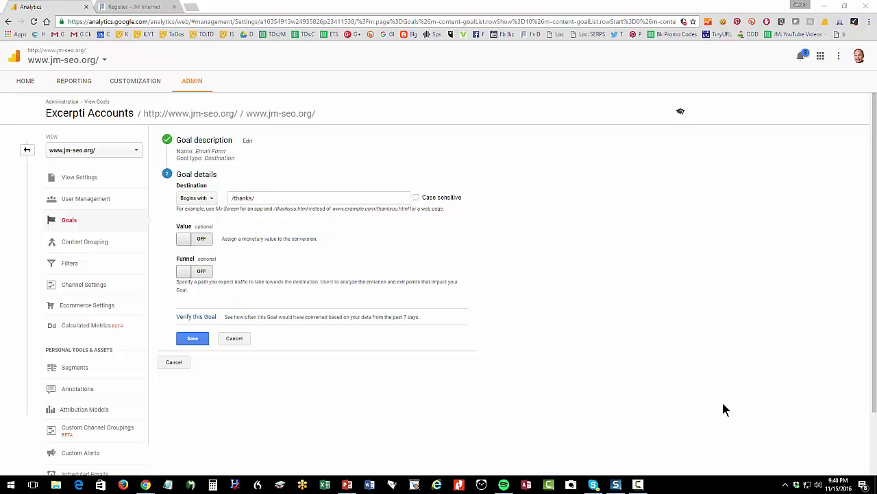
pyautogui.click(198, 318)
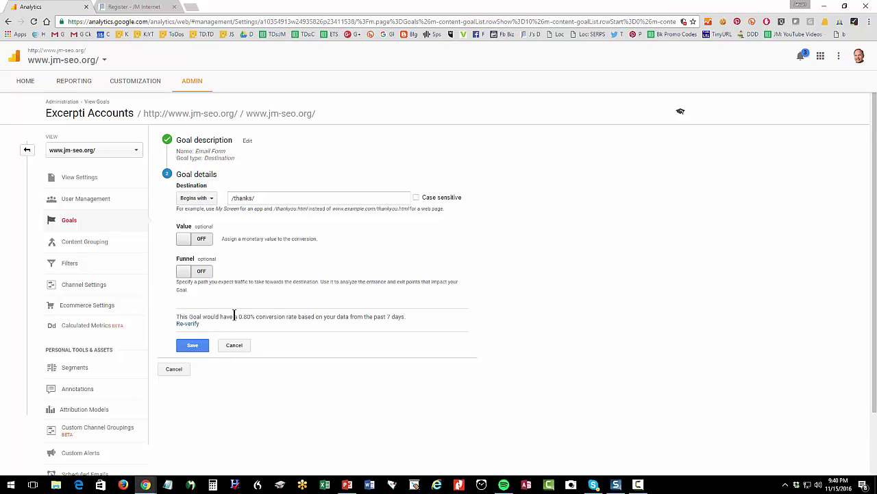
pyautogui.click(238, 347)
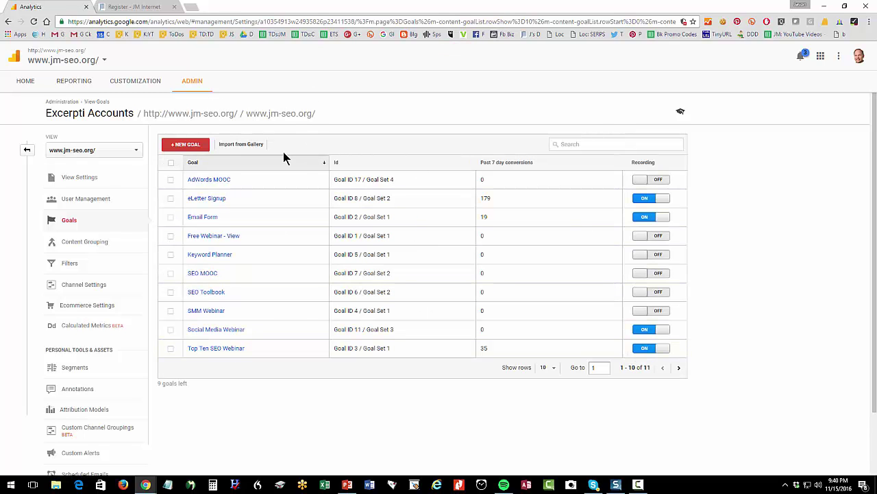
# Open Reporting > Conversions > Goals > Overview and expand the All Goals list.
pyautogui.click(59, 83)
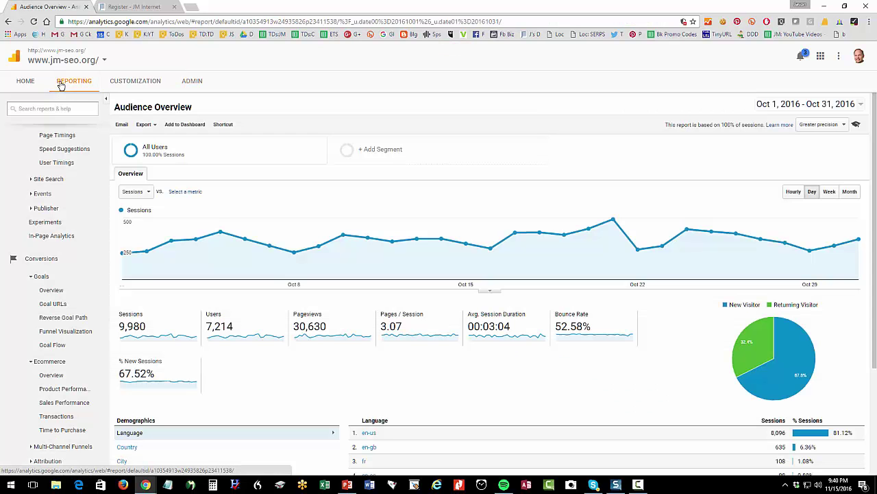
pyautogui.scroll(-2, 355, 216)
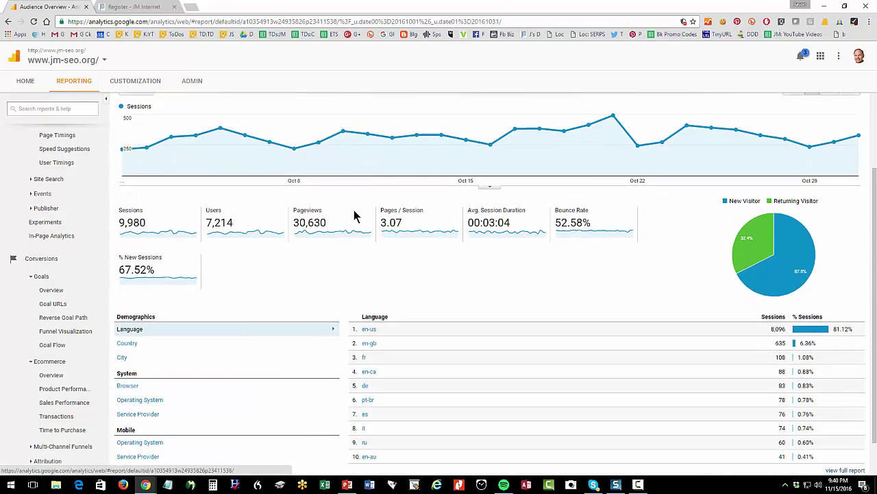
pyautogui.click(45, 291)
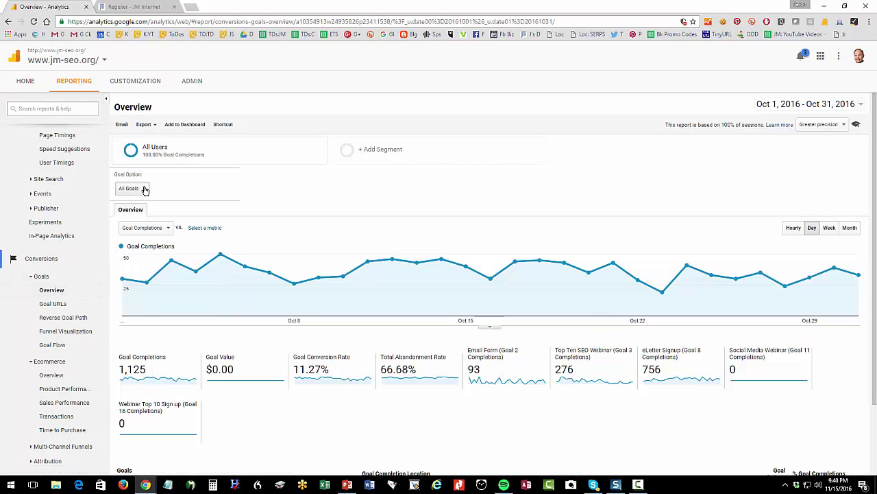
pyautogui.click(145, 192)
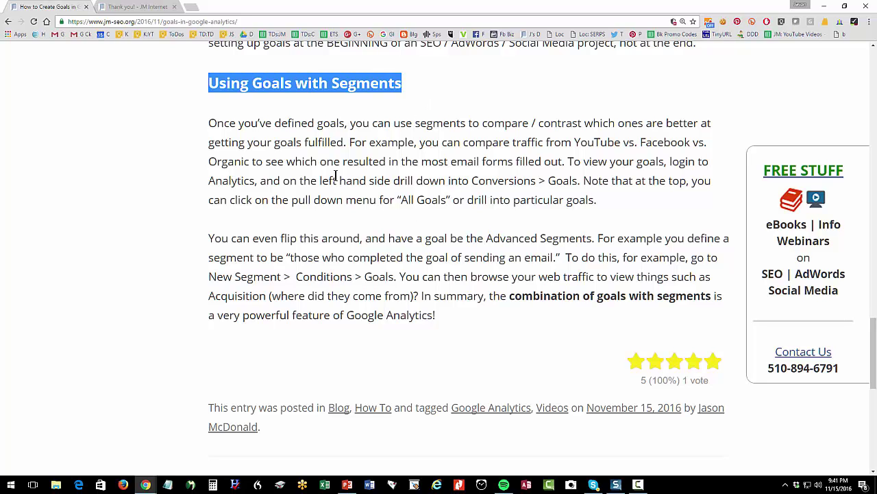
# Switch back to the Analytics window and close the All Goals dropdown.
pyautogui.click(145, 485)
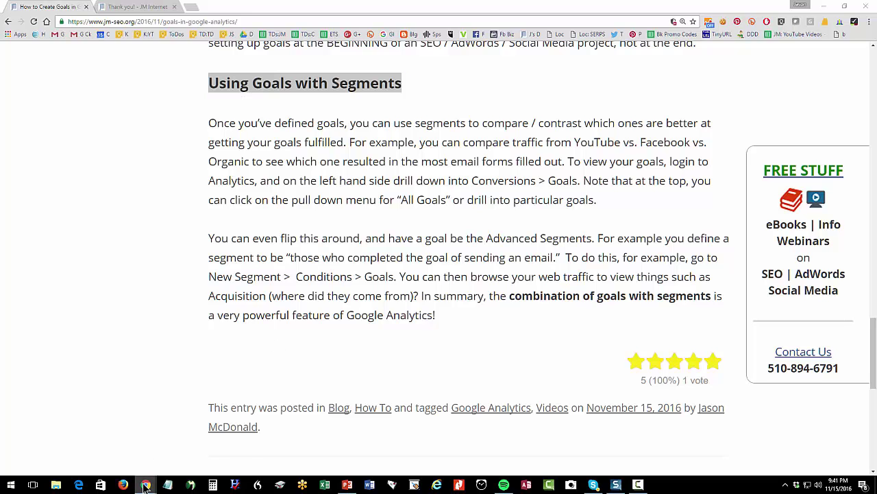
pyautogui.click(106, 441)
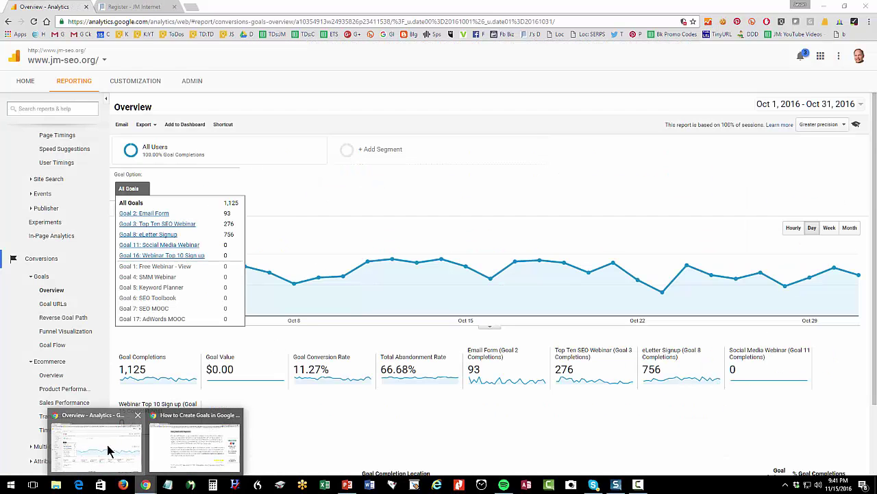
pyautogui.click(302, 194)
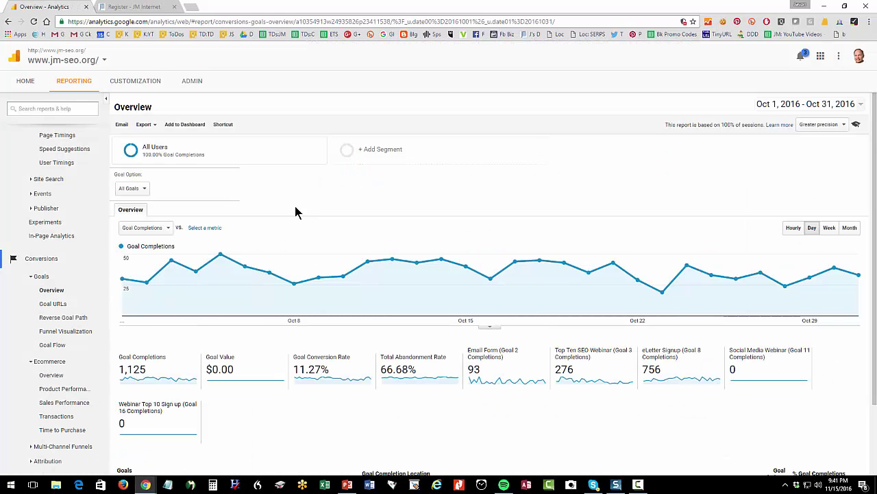
# Add the starred Organic Traffic, YouTube and Converters segments alongside All Users and apply.
pyautogui.click(239, 148)
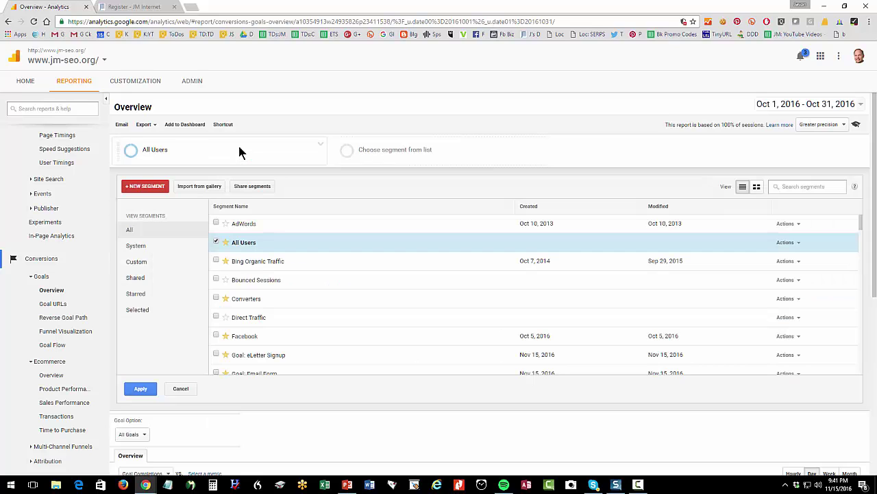
pyautogui.click(139, 297)
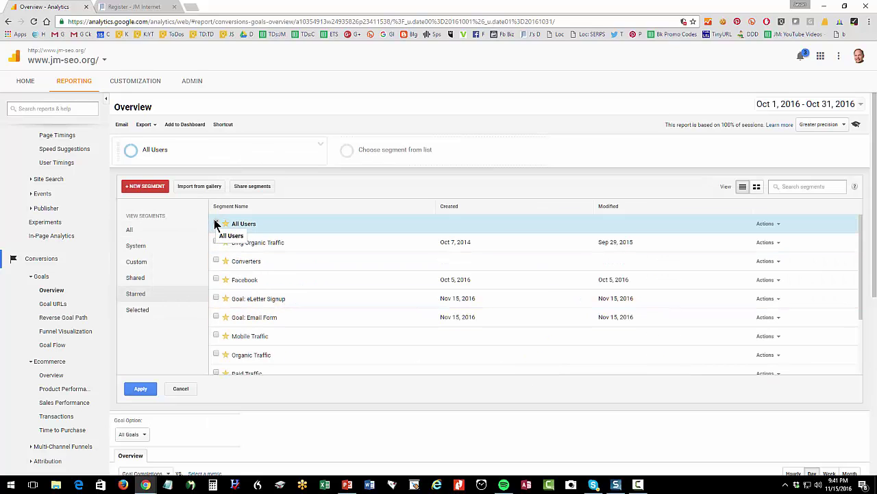
pyautogui.scroll(-2, 255, 303)
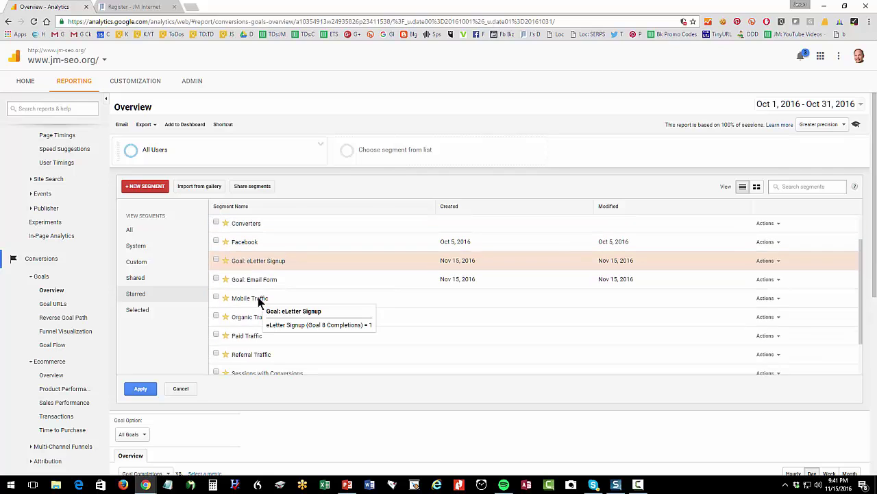
pyautogui.click(217, 309)
pyautogui.scroll(-2, 331, 334)
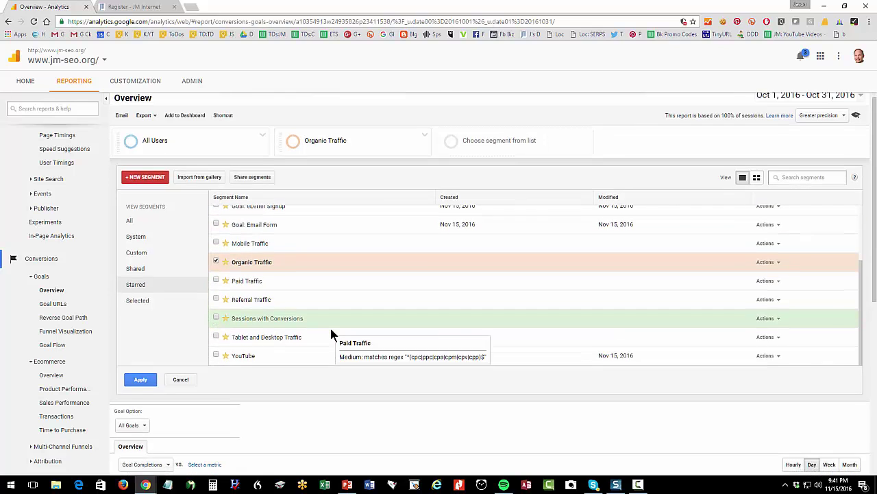
pyautogui.scroll(-1, 331, 334)
pyautogui.click(215, 320)
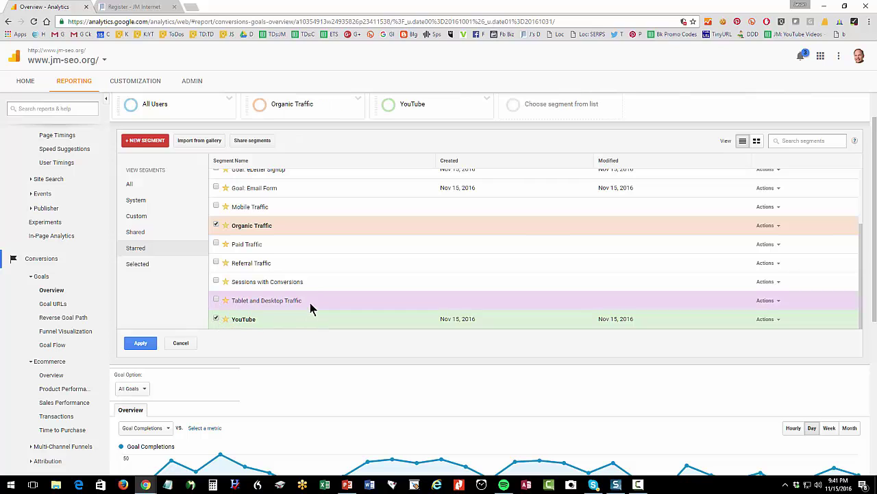
pyautogui.scroll(2, 315, 286)
pyautogui.click(216, 215)
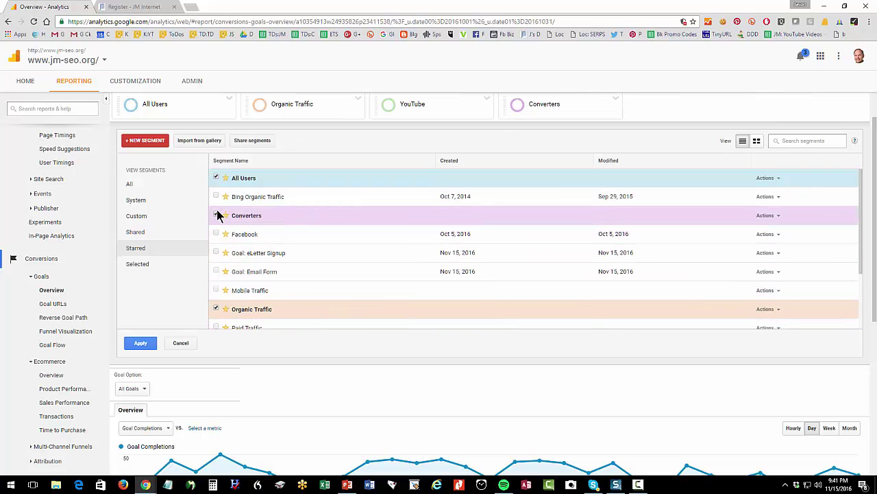
pyautogui.click(140, 343)
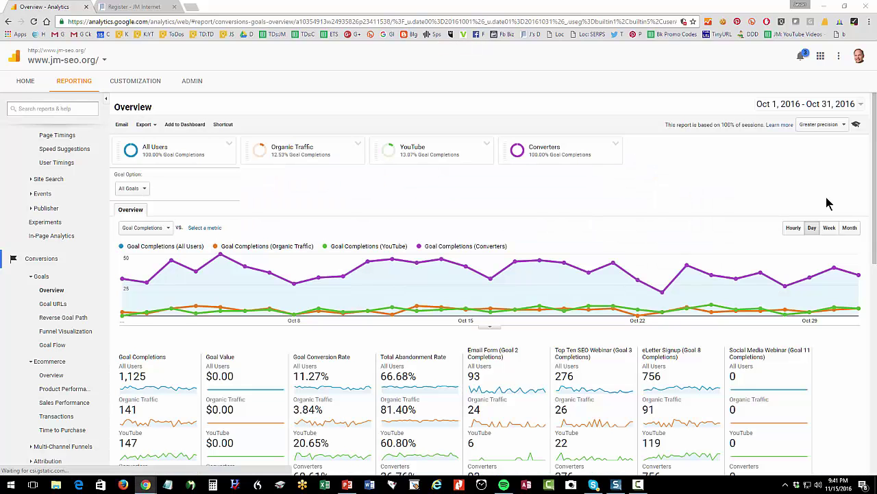
pyautogui.moveTo(114, 107)
pyautogui.mouseDown()
pyautogui.moveTo(369, 173)
pyautogui.moveTo(646, 176)
pyautogui.moveTo(644, 188)
pyautogui.mouseUp()
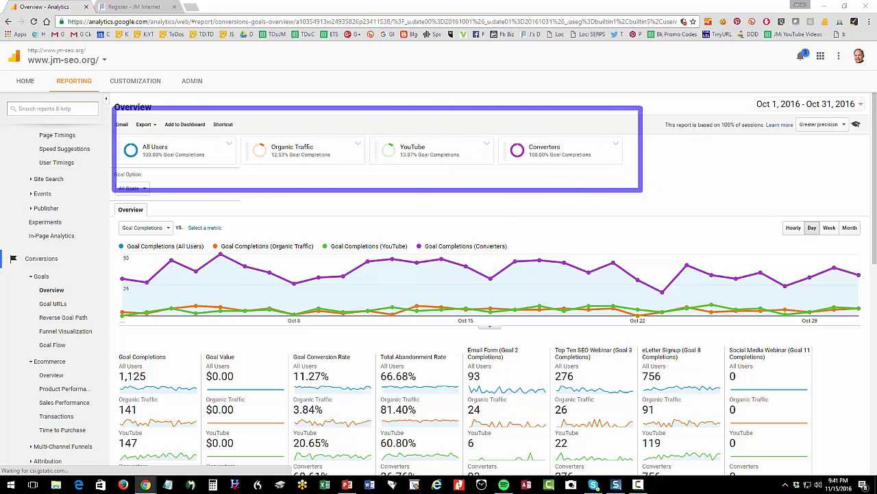
pyautogui.scroll(-1, 149, 241)
pyautogui.scroll(-3, 149, 241)
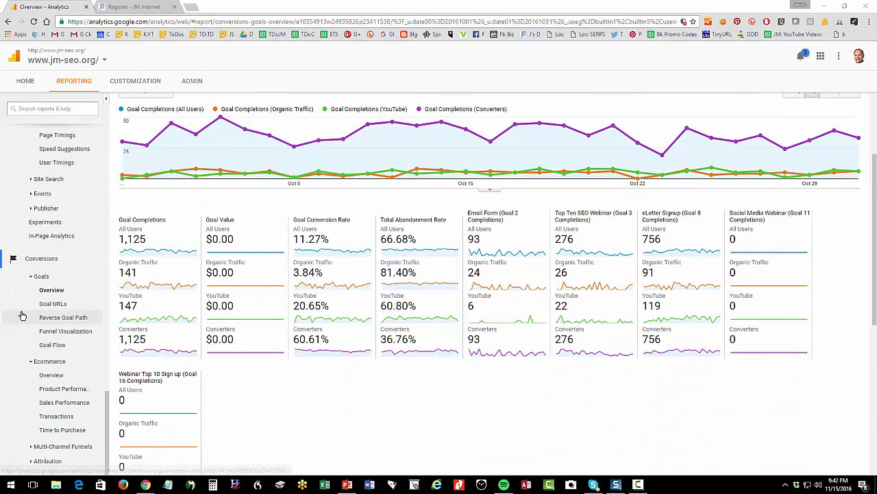
pyautogui.scroll(-4, 220, 438)
pyautogui.click(57, 294)
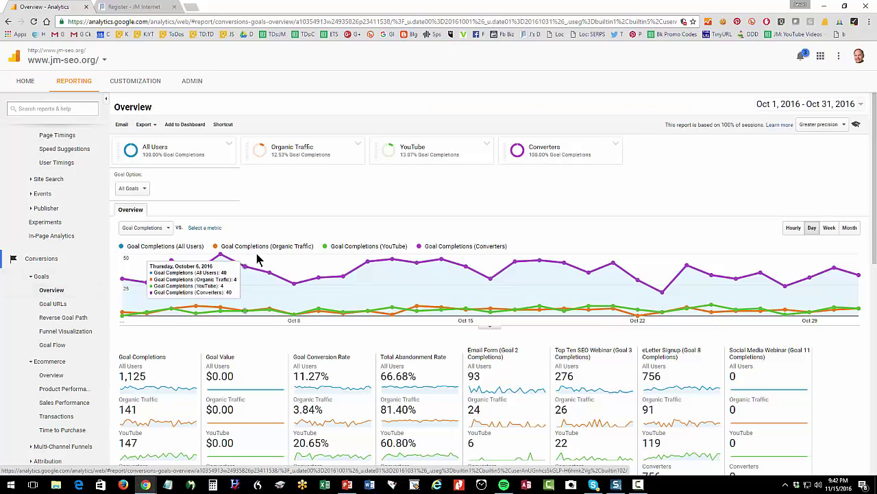
pyautogui.scroll(-1, 257, 259)
pyautogui.scroll(-3, 257, 259)
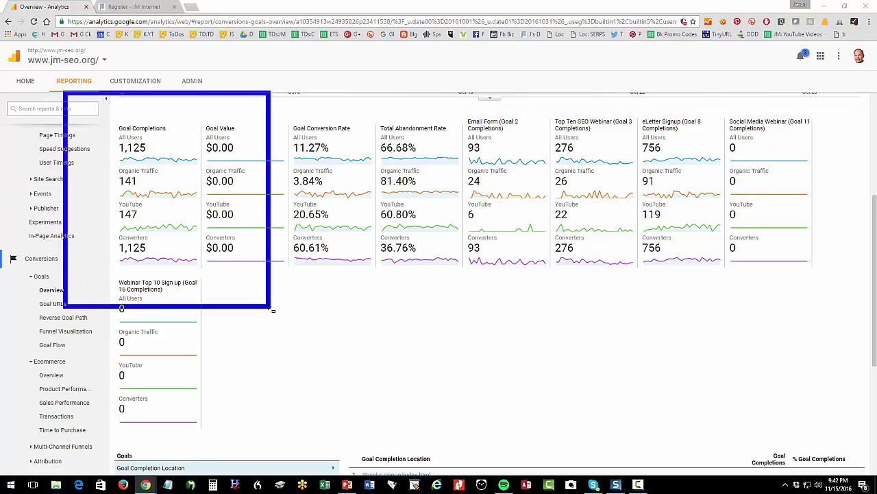
pyautogui.moveTo(142, 152); pyautogui.dragTo(167, 162)
pyautogui.moveTo(108, 165)
pyautogui.mouseDown()
pyautogui.moveTo(150, 191)
pyautogui.moveTo(148, 226)
pyautogui.mouseUp()
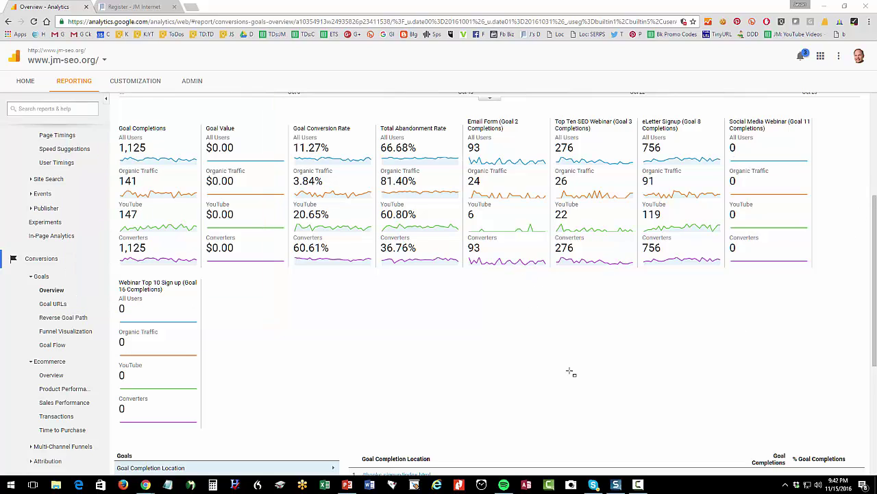
pyautogui.scroll(3, 564, 374)
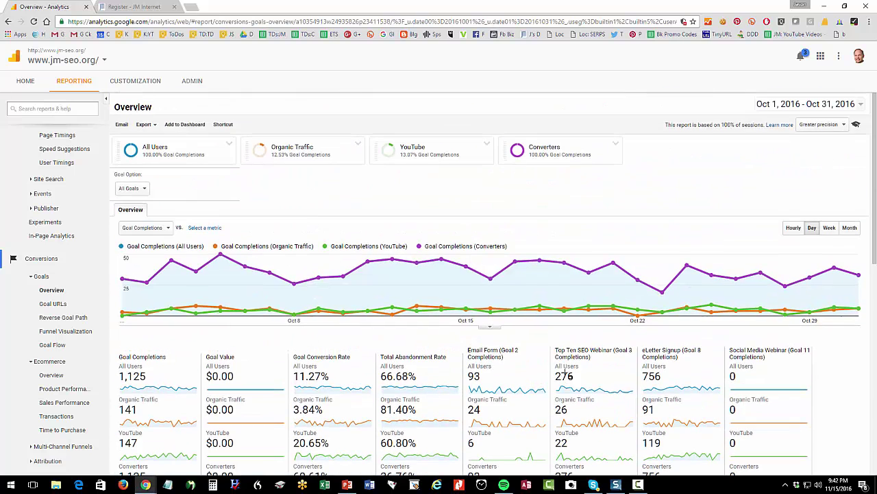
pyautogui.click(611, 147)
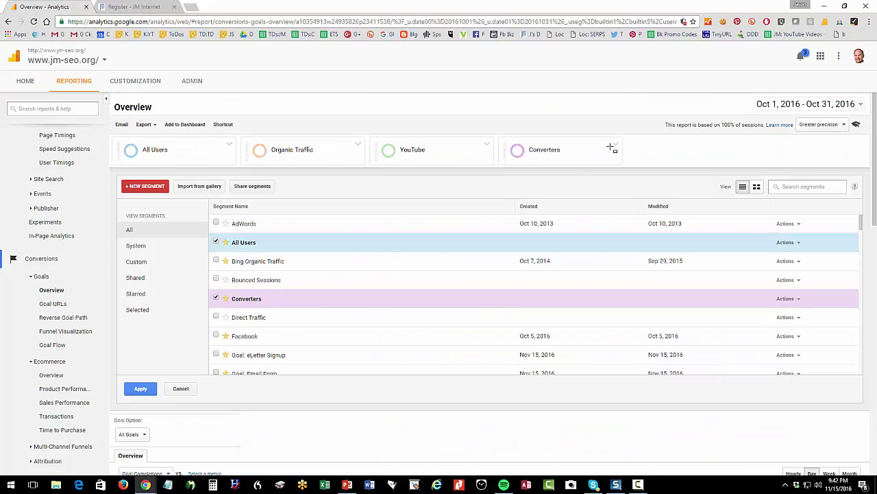
pyautogui.click(216, 298)
pyautogui.click(217, 336)
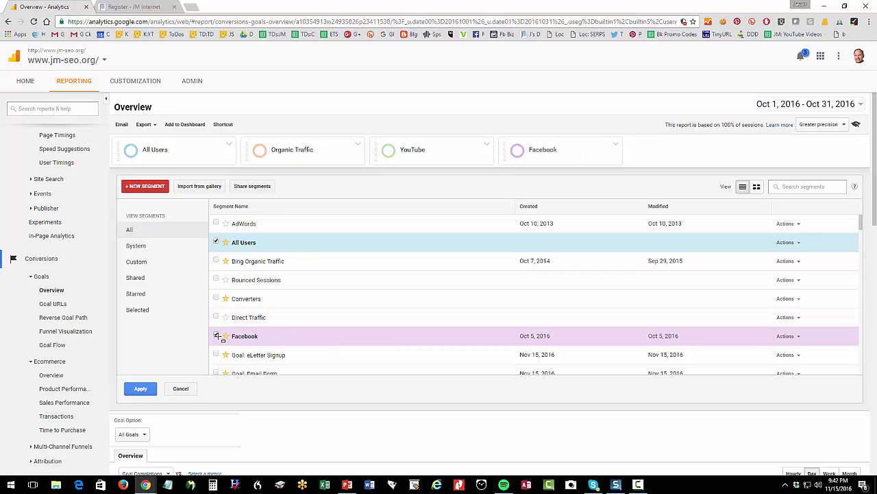
pyautogui.click(141, 390)
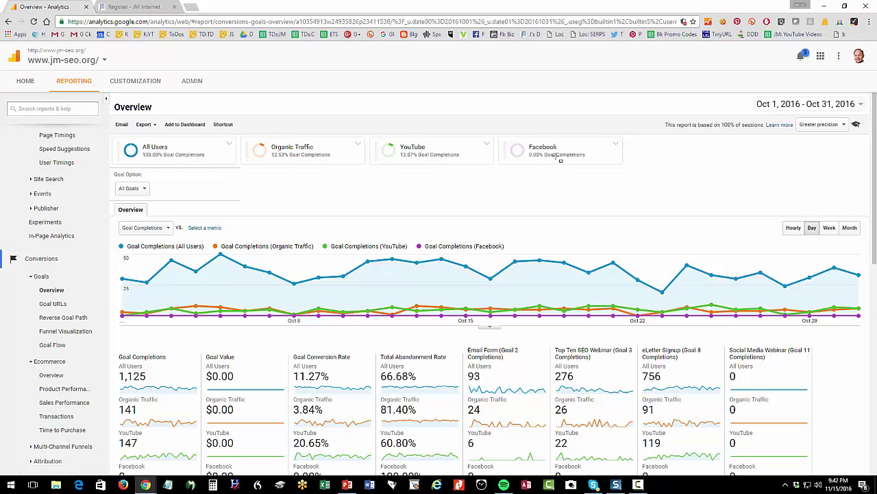
pyautogui.scroll(-2, 411, 226)
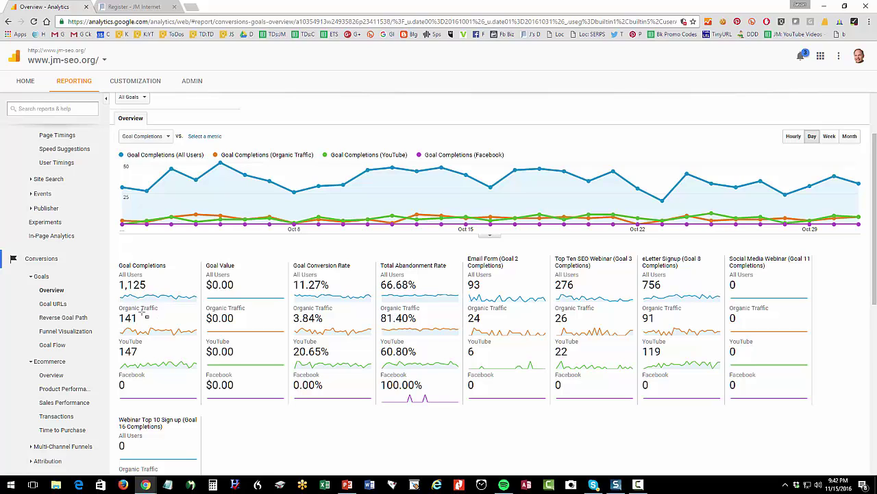
pyautogui.scroll(2, 130, 181)
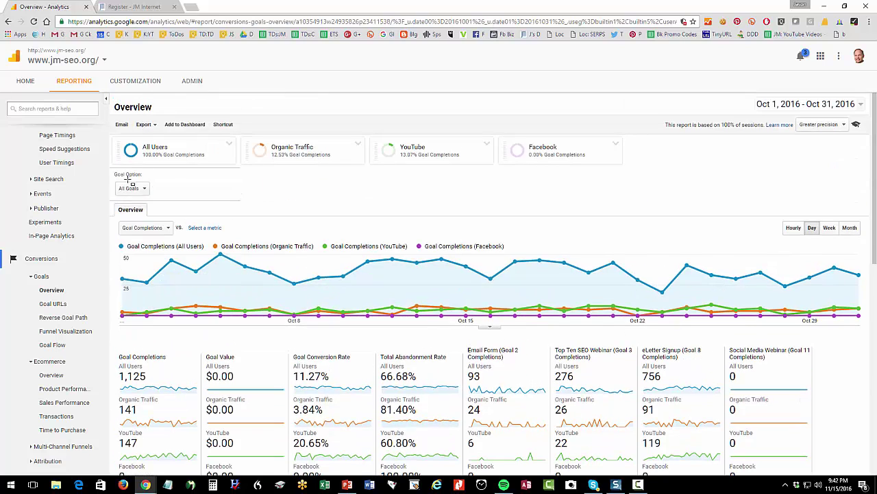
# Uncheck the All Users and Organic Traffic system segments in the segment picker.
pyautogui.click(214, 142)
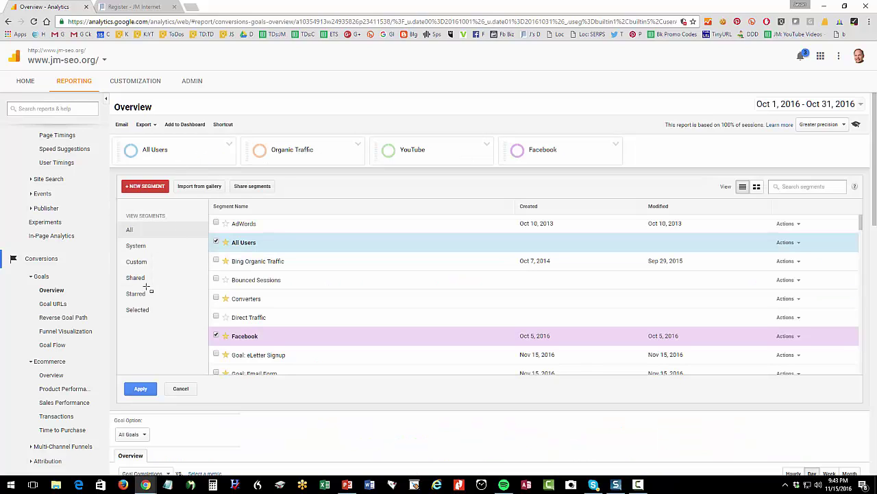
pyautogui.click(142, 249)
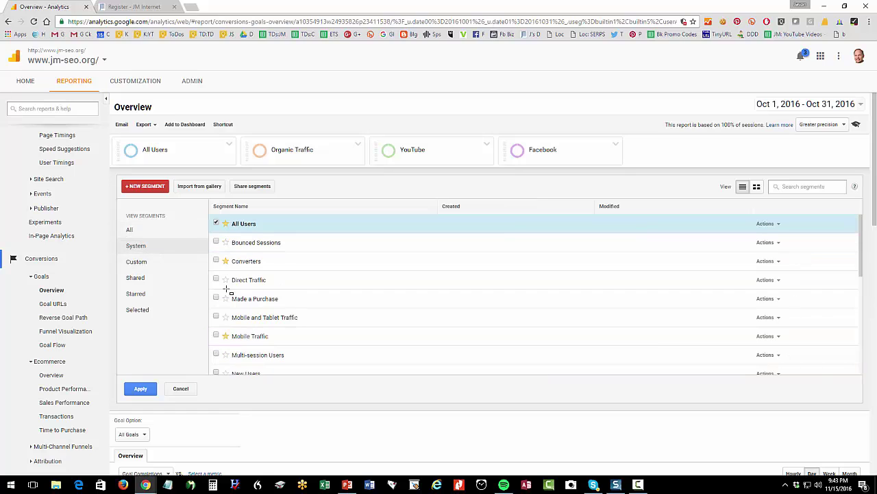
pyautogui.click(216, 224)
pyautogui.scroll(-3, 219, 264)
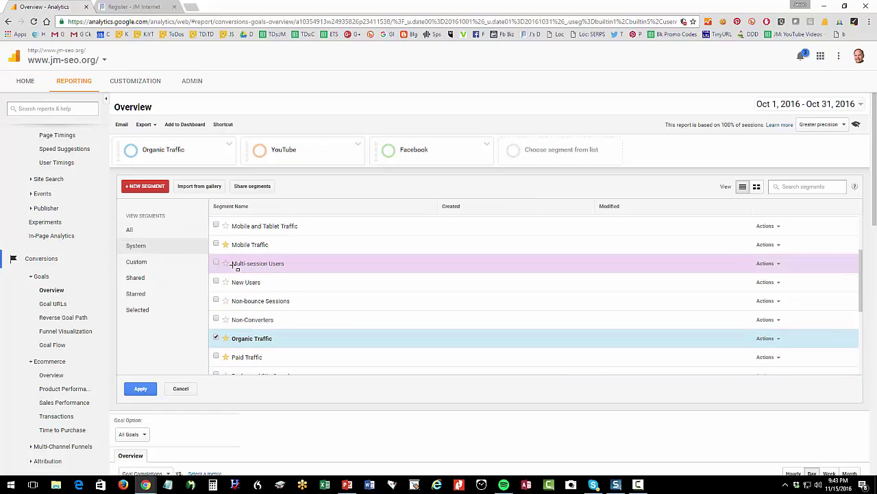
pyautogui.click(217, 338)
pyautogui.scroll(-1, 228, 335)
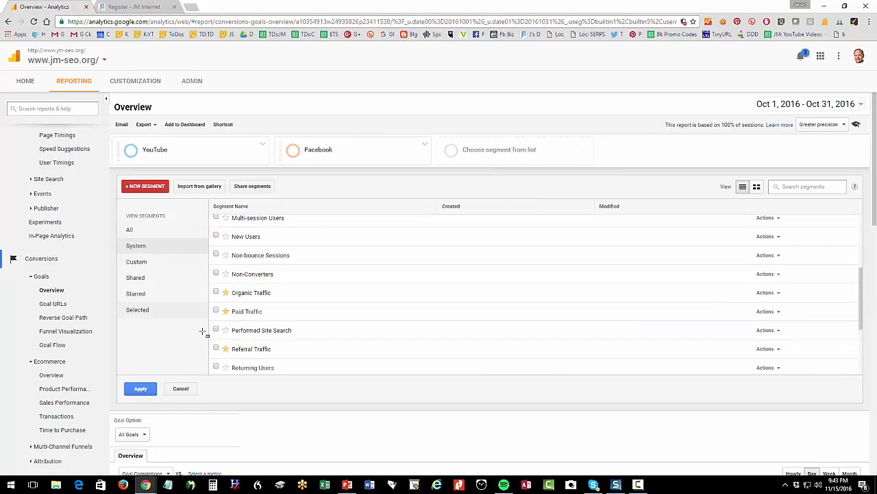
# Check starred Converters, drop Facebook and YouTube, apply, and dismiss the unavailable error.
pyautogui.click(138, 293)
pyautogui.scroll(3, 215, 259)
pyautogui.click(216, 262)
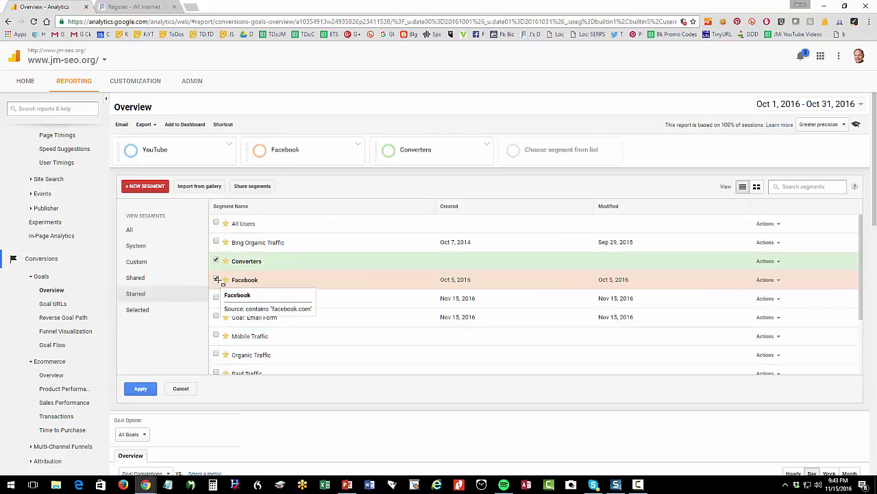
pyautogui.click(217, 279)
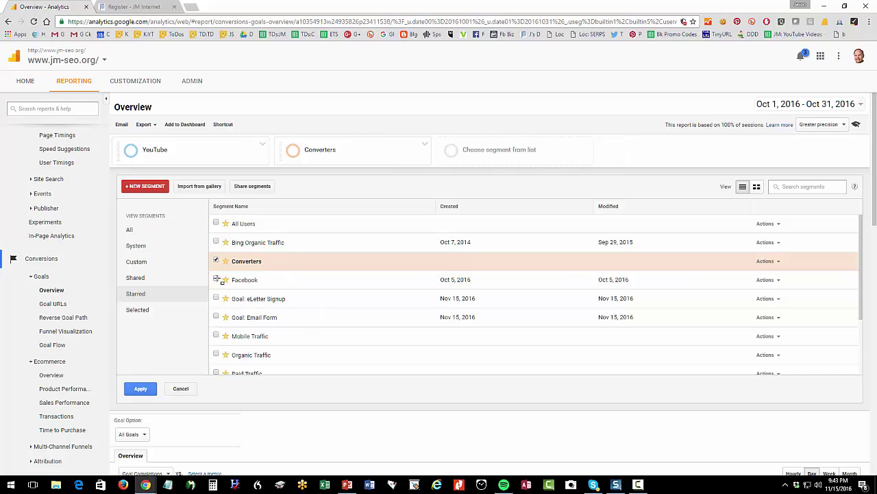
pyautogui.click(261, 145)
pyautogui.click(280, 204)
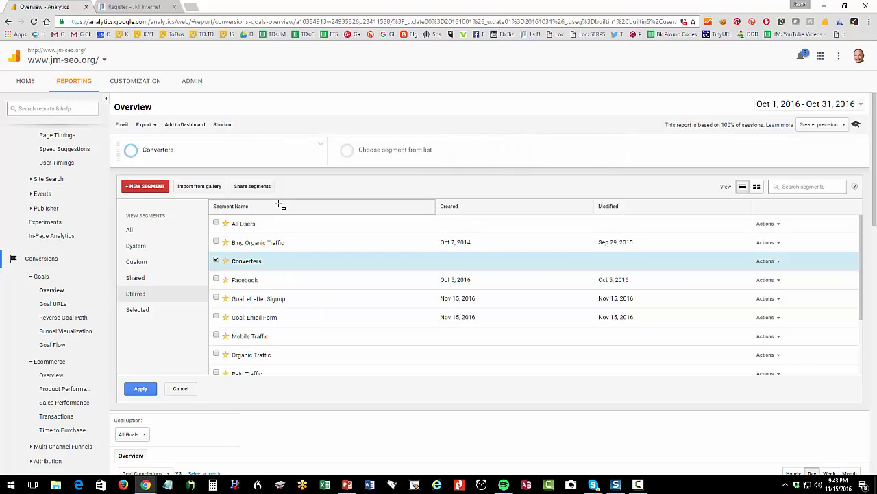
pyautogui.click(140, 388)
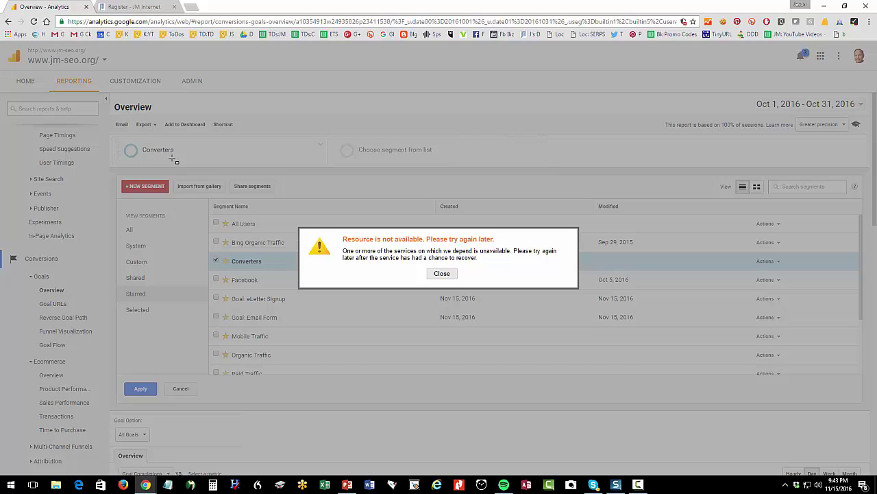
pyautogui.click(445, 273)
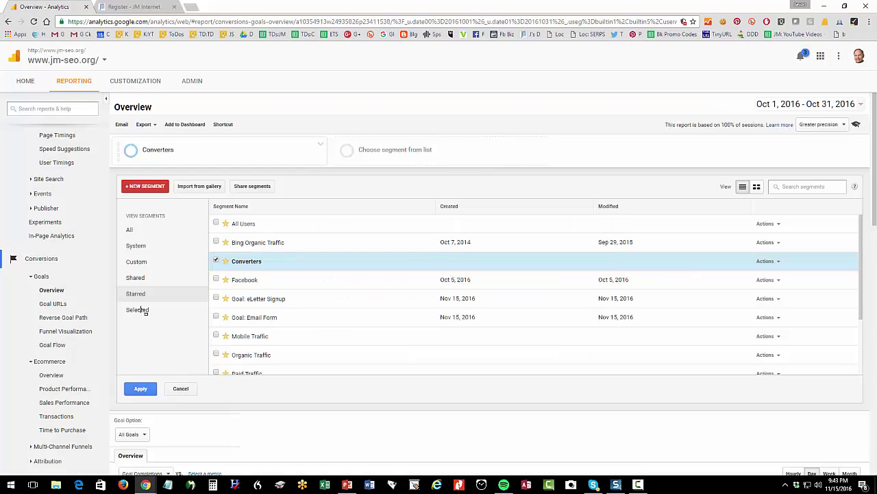
# Apply the Converters segment so Goals Overview shows 1,125 completions at a 60.61% conversion rate.
pyautogui.click(147, 388)
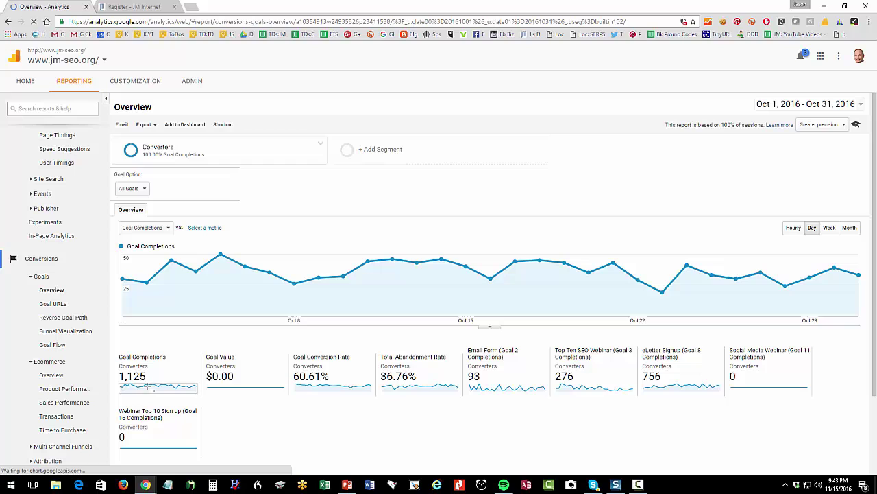
pyautogui.moveTo(254, 151)
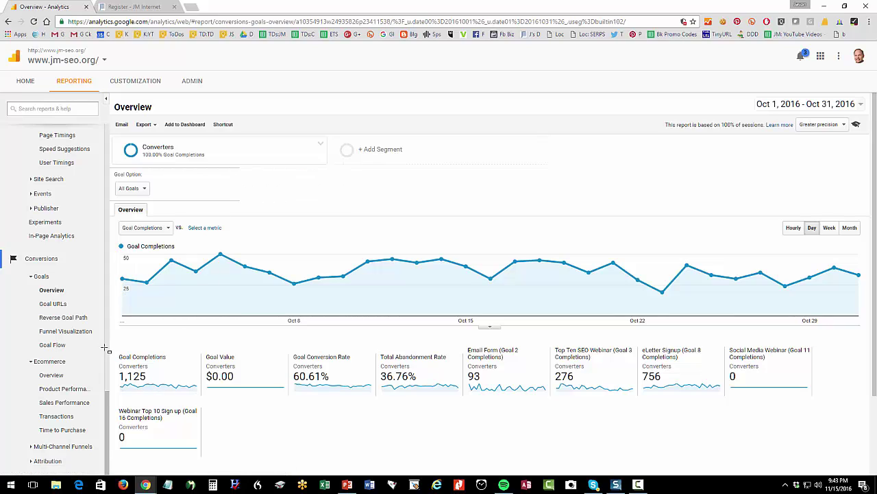
pyautogui.moveTo(107, 407); pyautogui.dragTo(108, 260)
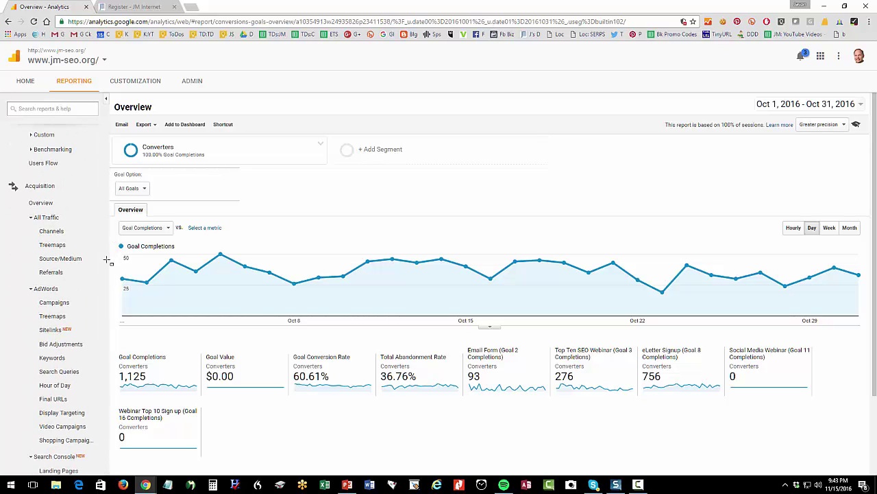
# Scan the Acquisition Overview channel table for Converters, then return to the jm-seo.org goals article.
pyautogui.click(52, 203)
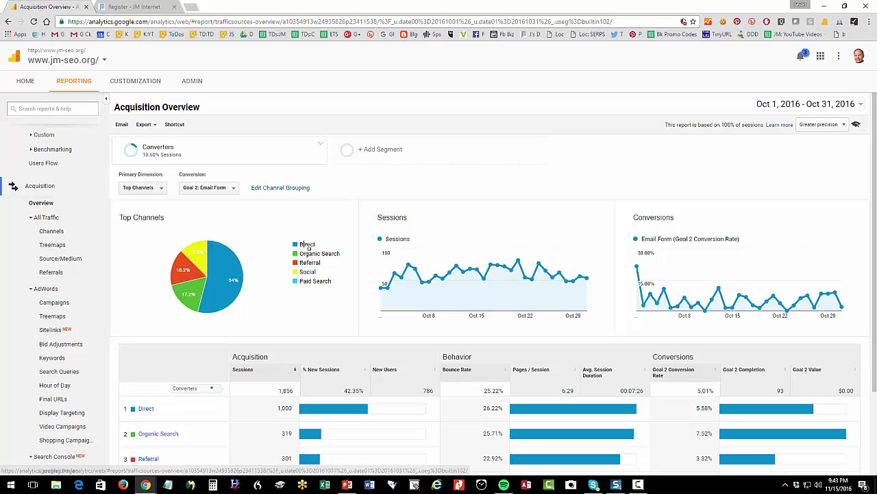
pyautogui.scroll(-3, 288, 288)
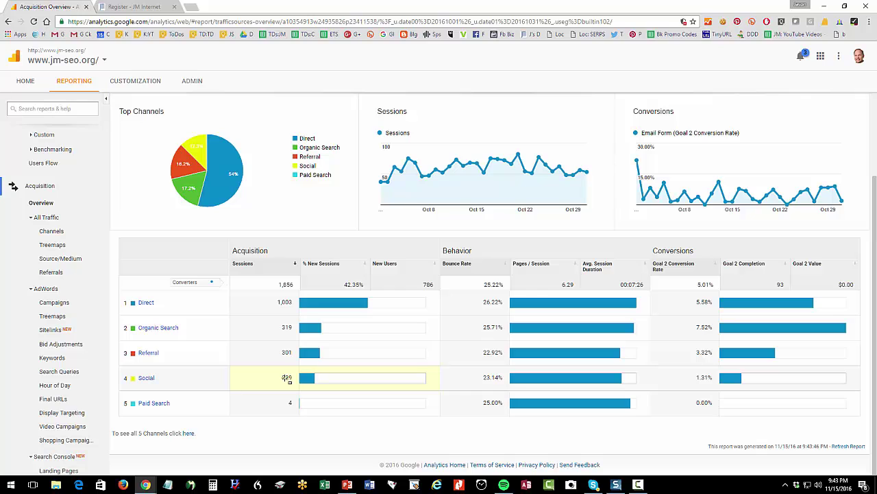
pyautogui.scroll(2, 286, 378)
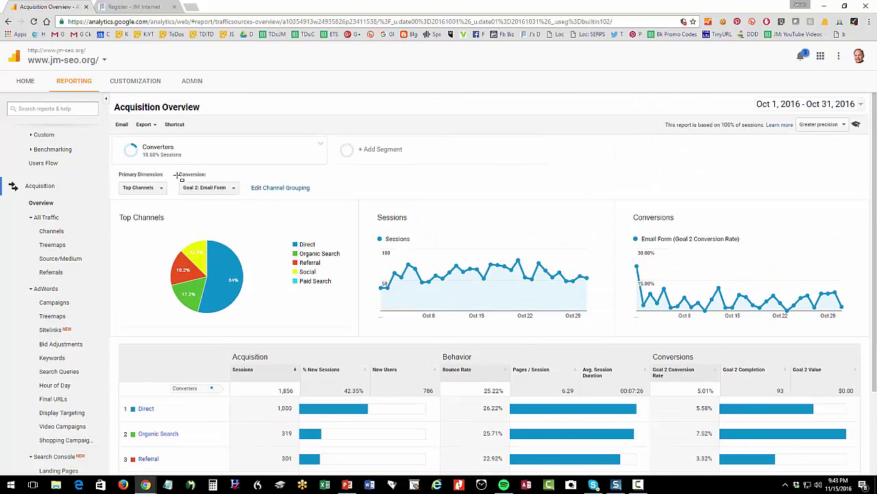
pyautogui.moveTo(181, 141)
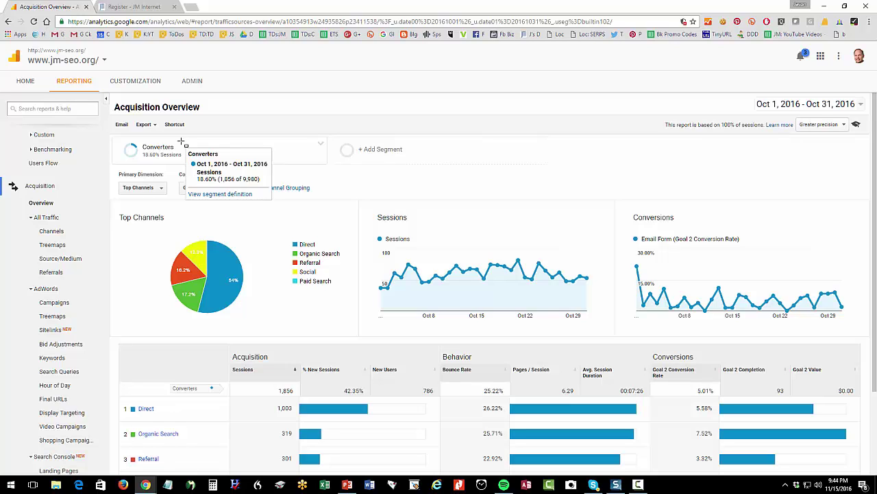
pyautogui.scroll(-3, 334, 240)
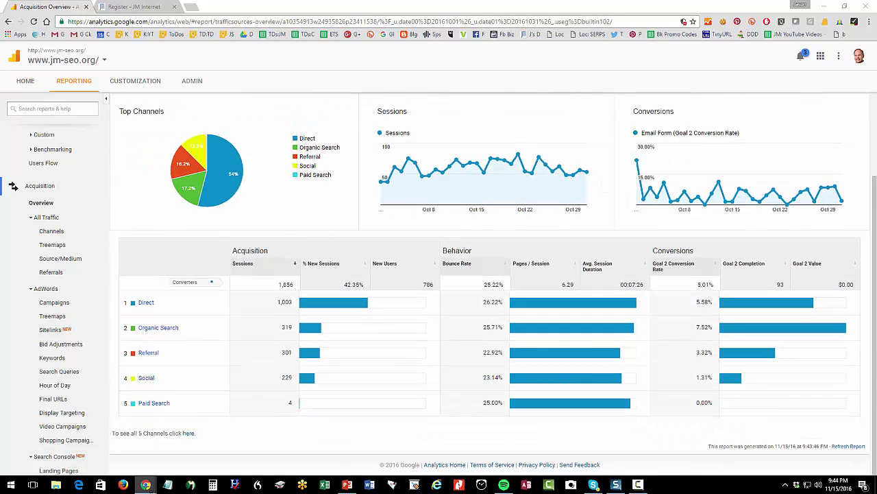
pyautogui.moveTo(146, 485)
pyautogui.click(189, 449)
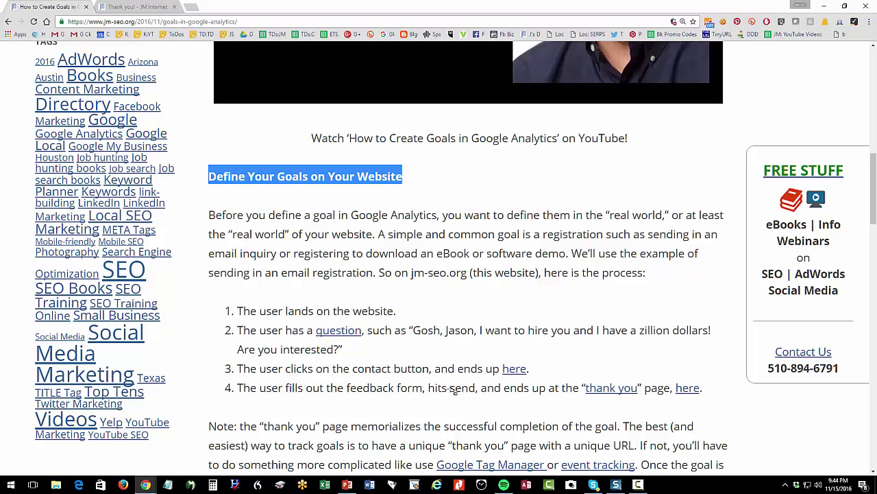
# Scroll the jm-seo.org article and select the 'How to Define Goals in Google Analytics' heading.
pyautogui.scroll(-2, 436, 307)
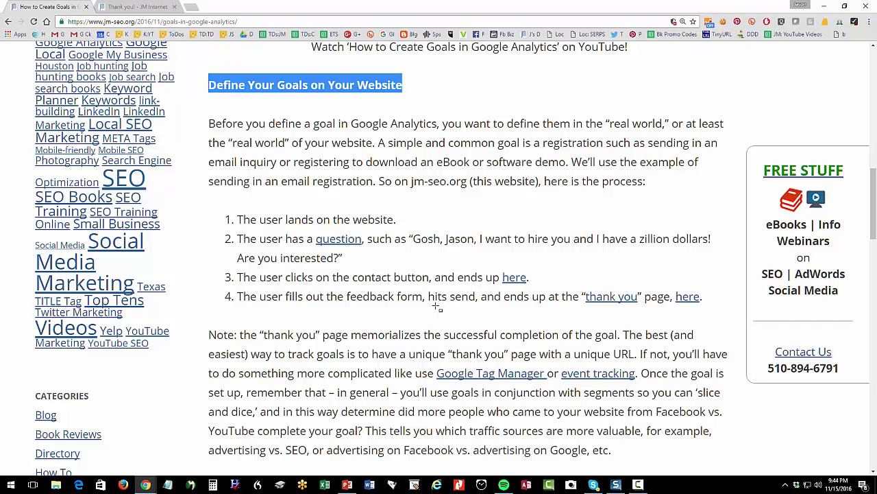
pyautogui.scroll(-3, 437, 308)
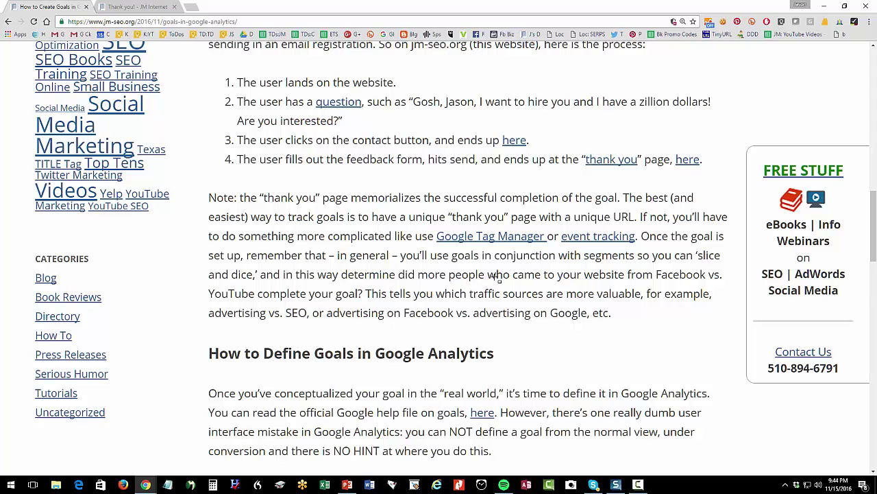
pyautogui.scroll(-3, 498, 276)
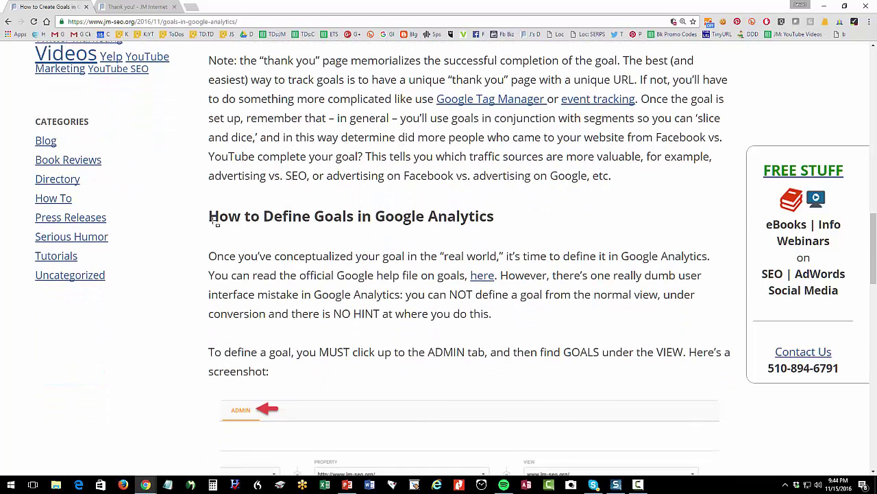
pyautogui.moveTo(212, 220); pyautogui.dragTo(498, 225)
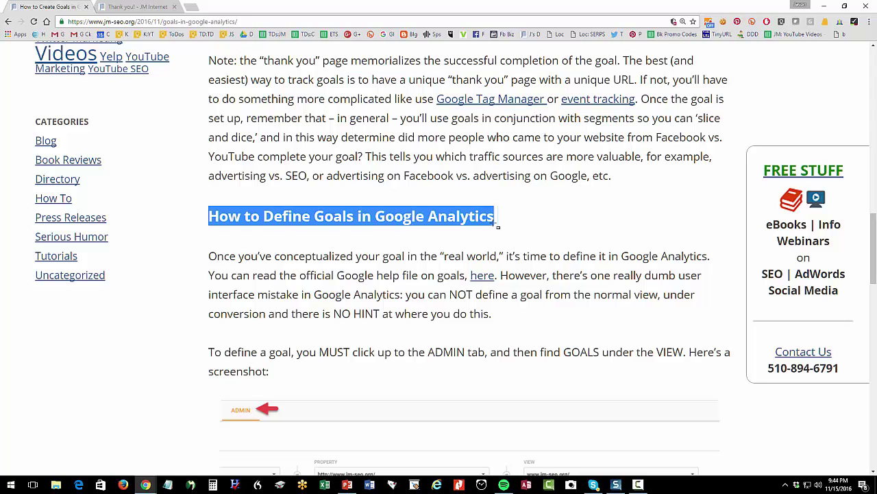
# Scroll past the Admin screenshot and New Goal steps and select the 'Using Goals with Segments' heading.
pyautogui.scroll(-3, 515, 245)
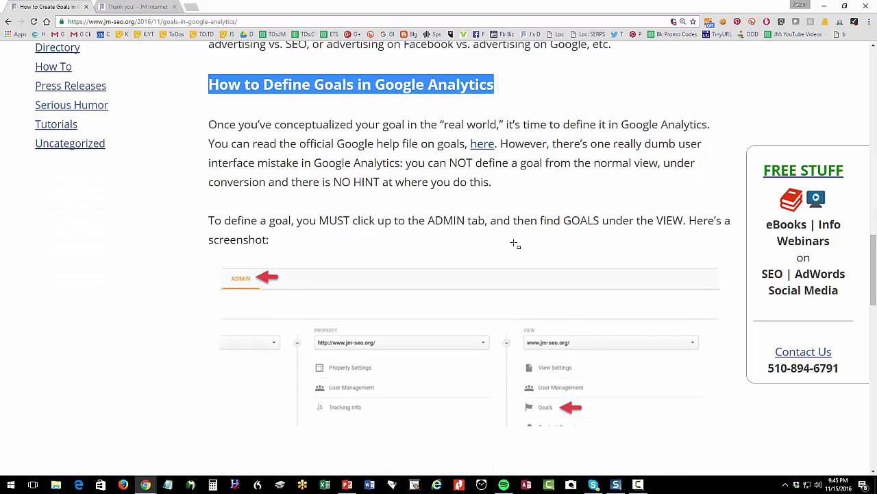
pyautogui.scroll(-1, 515, 243)
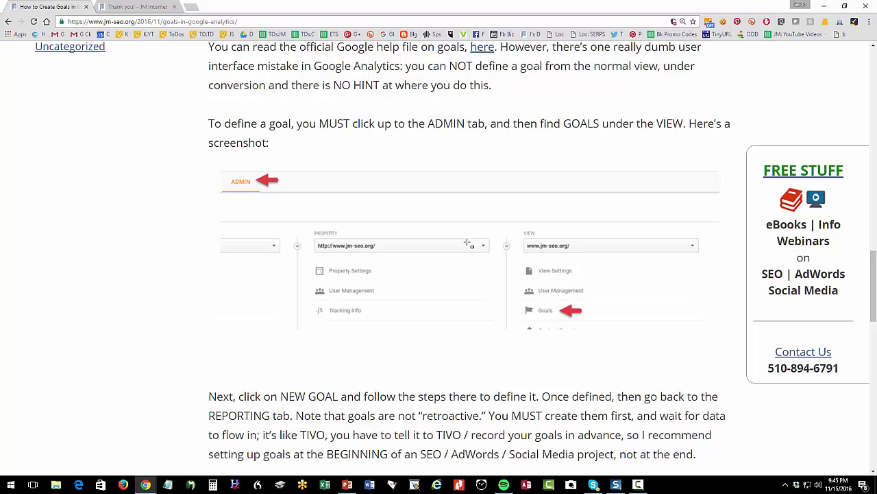
pyautogui.scroll(-3, 431, 281)
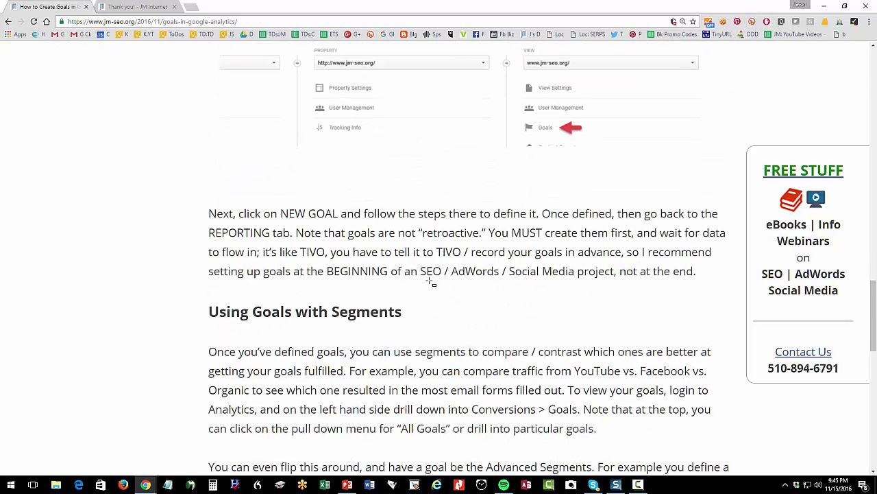
pyautogui.scroll(-2, 429, 280)
pyautogui.moveTo(209, 175); pyautogui.dragTo(417, 184)
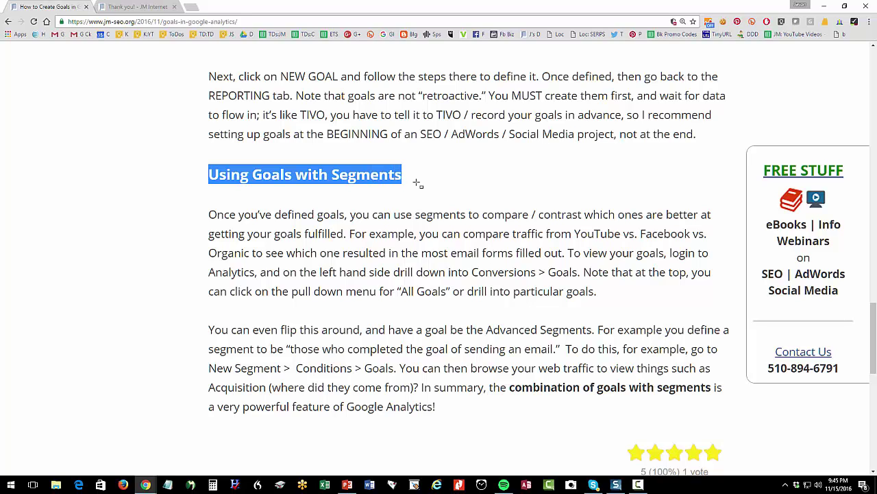